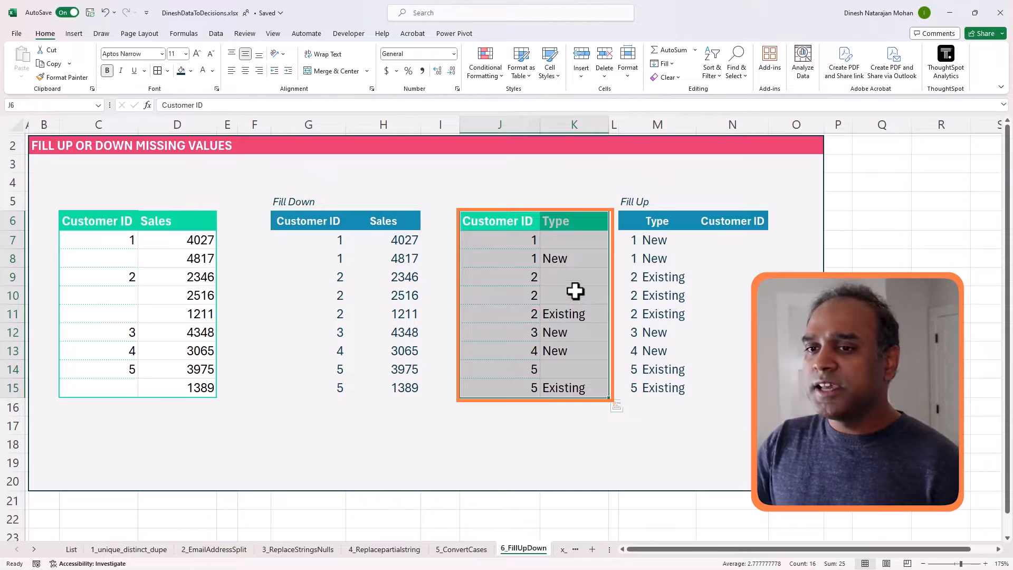
- In the finished example, point out the Type values, the customer 1 rows and the blank Type cell
{"action": "left_click", "coordinate": [576, 260]}
{"action": "left_click_drag", "start_coordinate": [537, 243], "coordinate": [549, 255]}
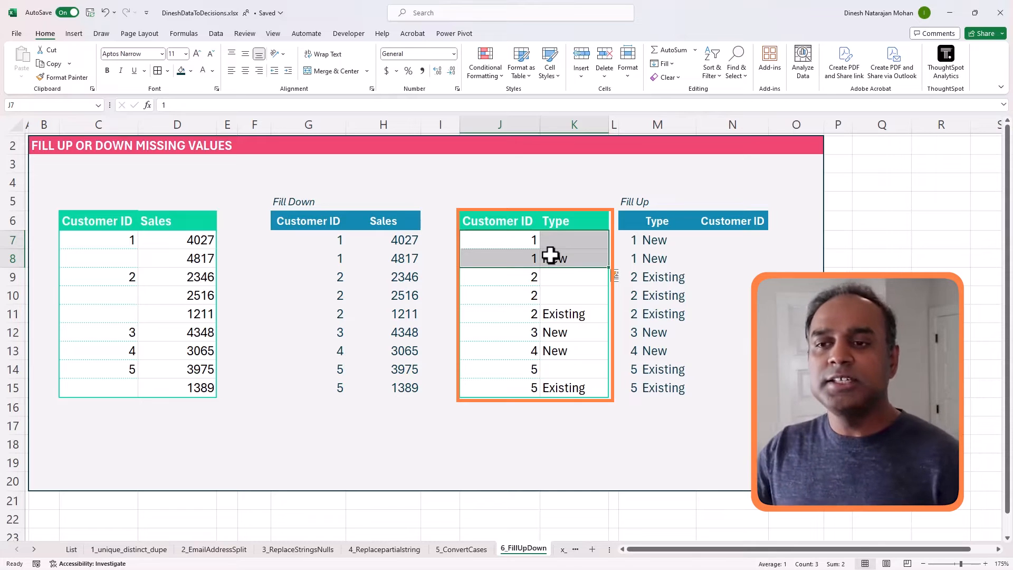
{"action": "left_click", "coordinate": [565, 241]}
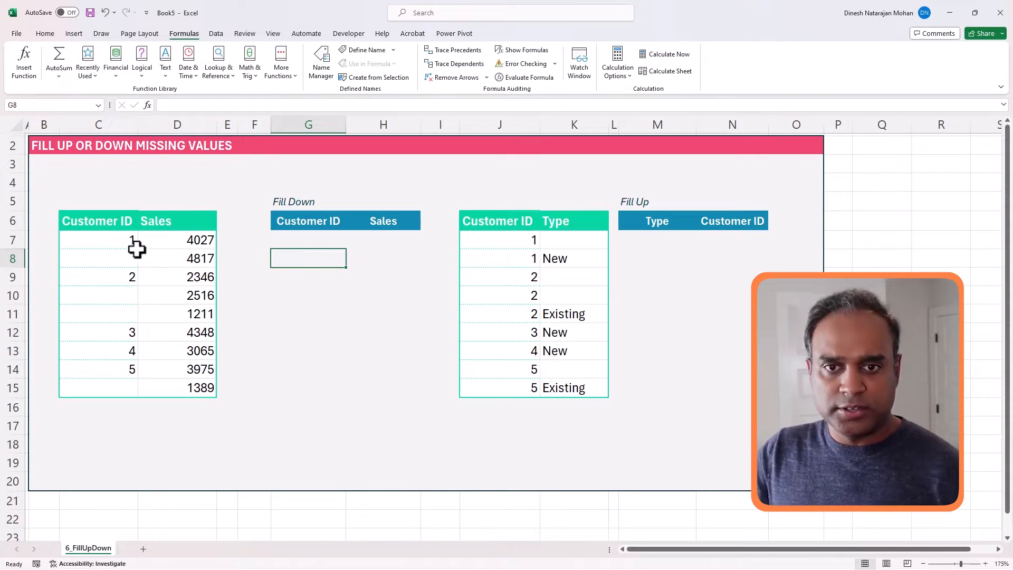
- In G7, the first Fill Down Customer ID cell, type =if(C7="",,C7) so it returns C7 when not blank
{"action": "left_click_drag", "start_coordinate": [117, 248], "coordinate": [155, 370]}
{"action": "left_click", "coordinate": [308, 244]}
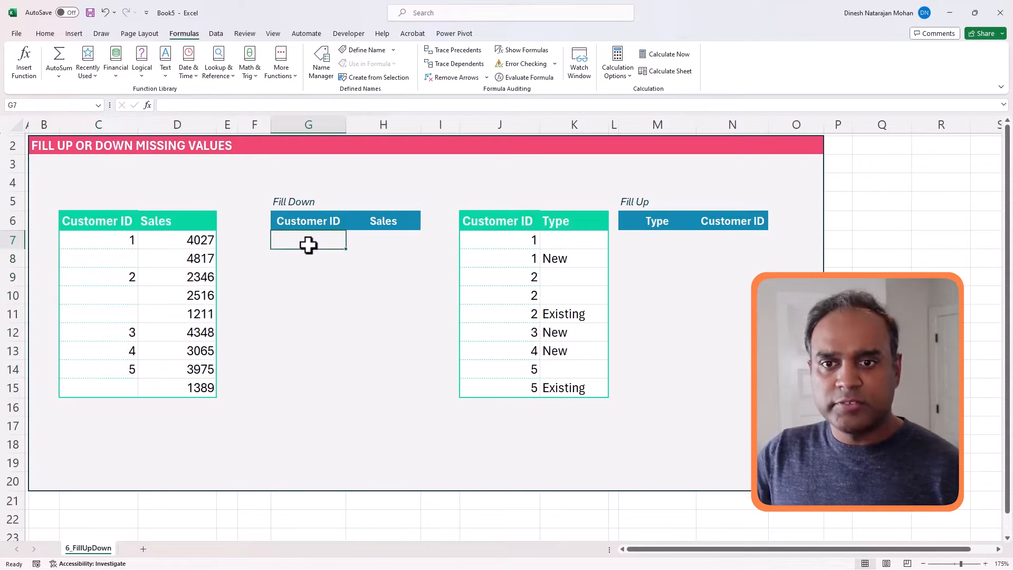
{"action": "type", "text": "=if("}
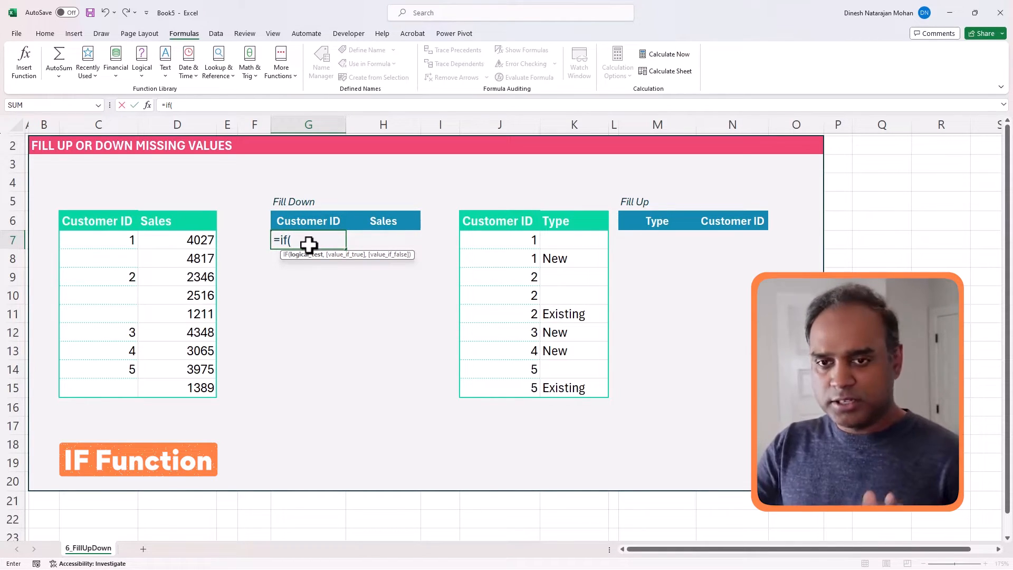
{"action": "left_click", "coordinate": [123, 240]}
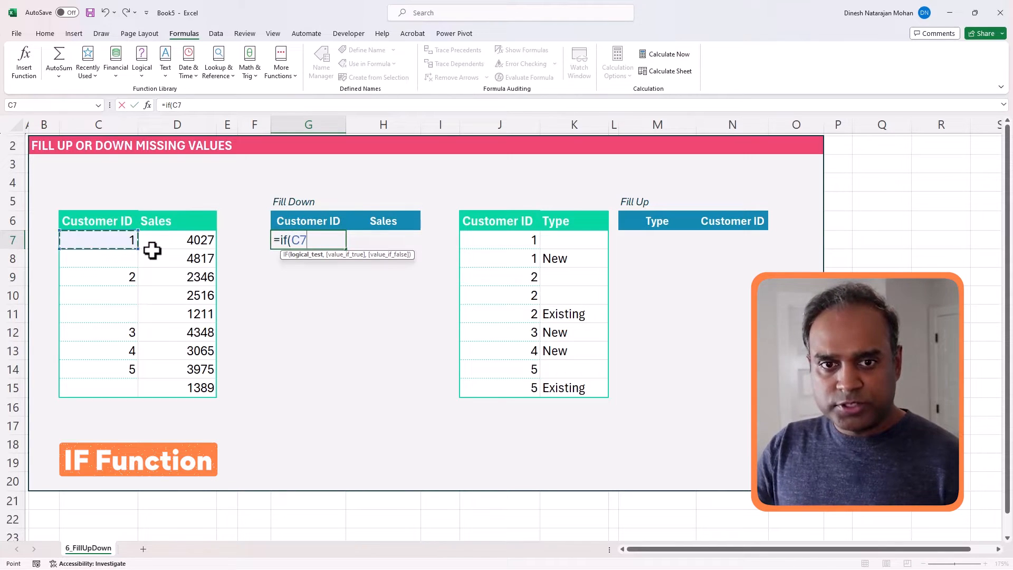
{"action": "type", "text": "="}
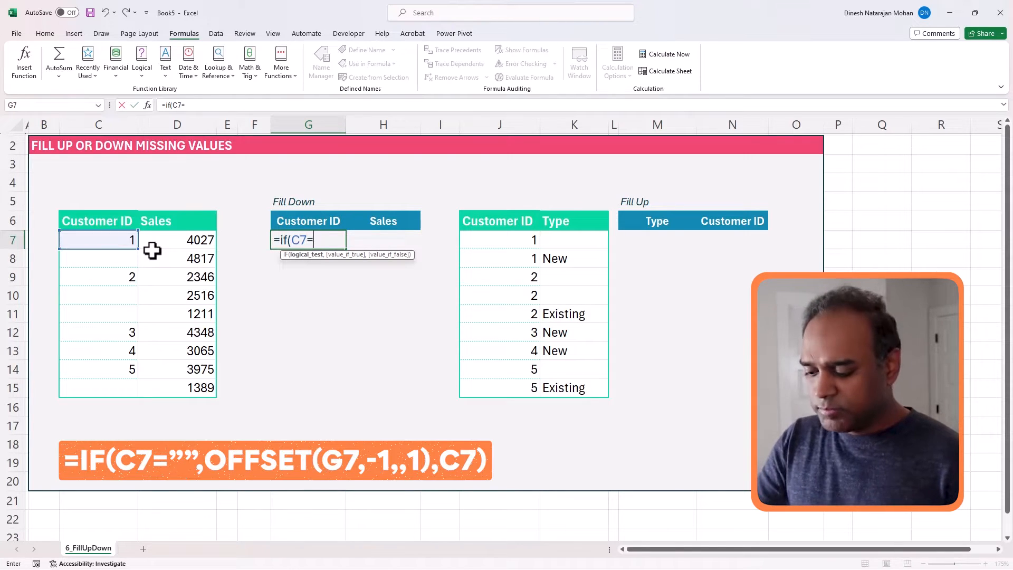
{"action": "type", "text": "\"\","}
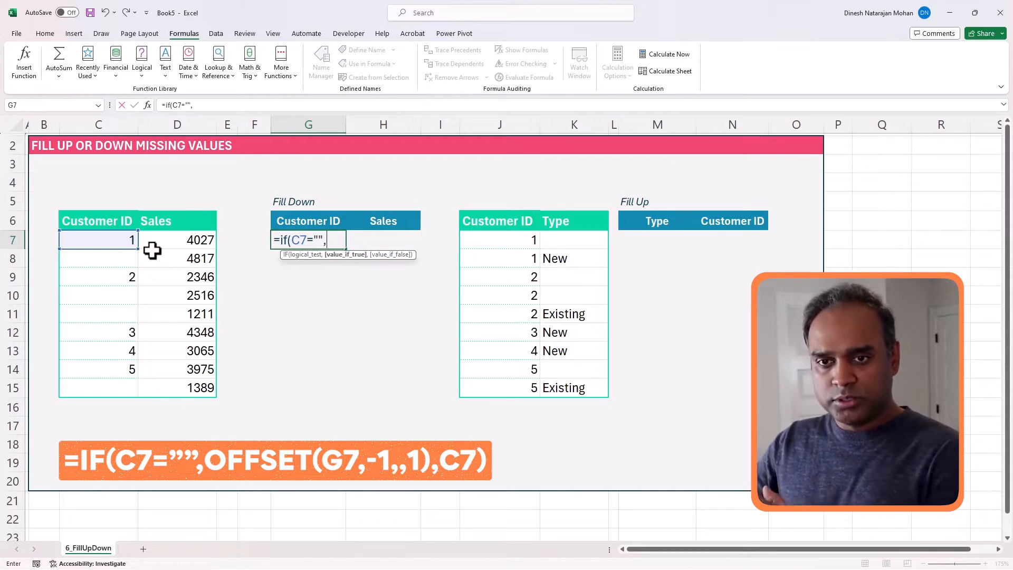
{"action": "type", "text": ","}
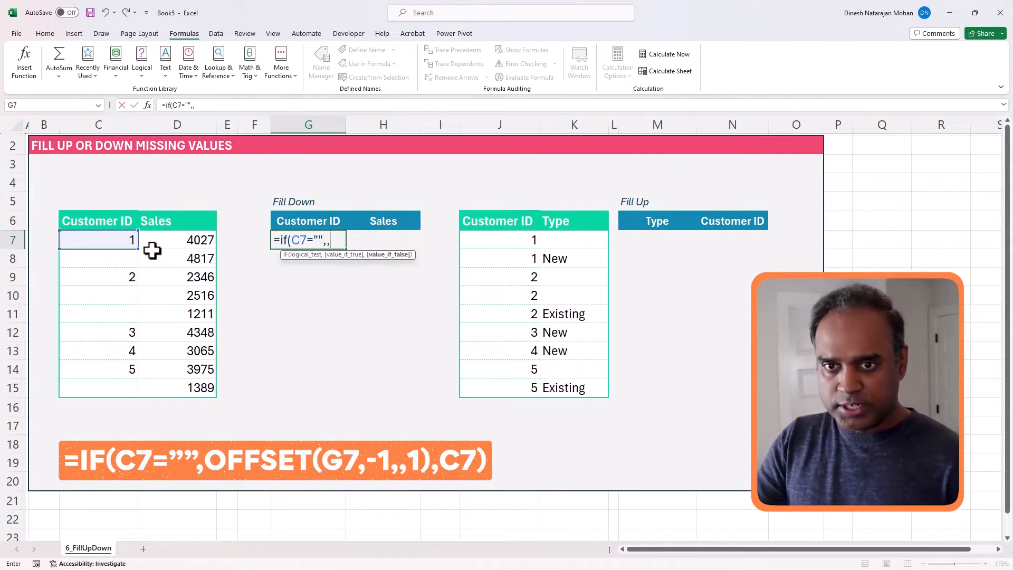
{"action": "type", "text": "C7"}
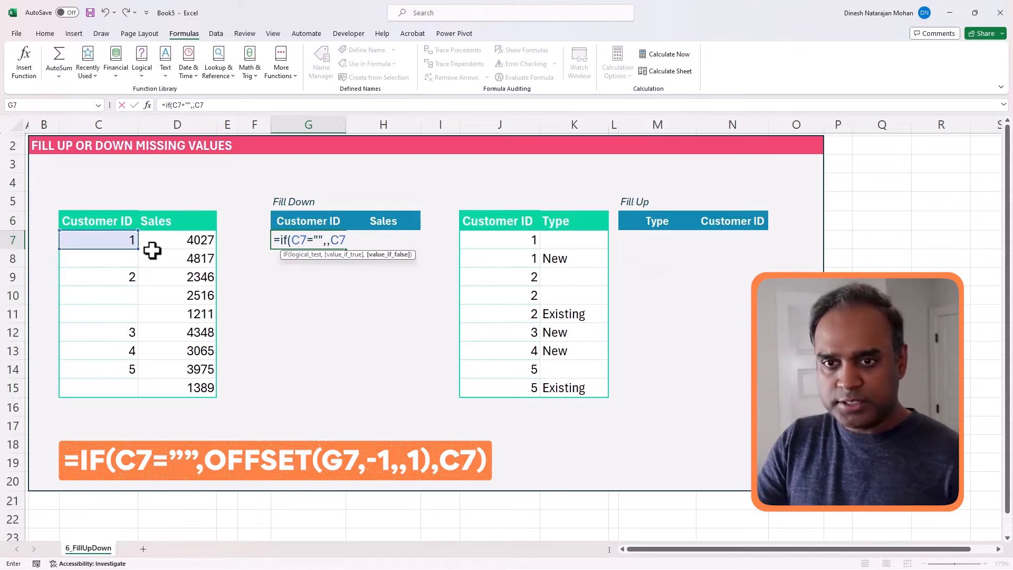
{"action": "type", "text": ")"}
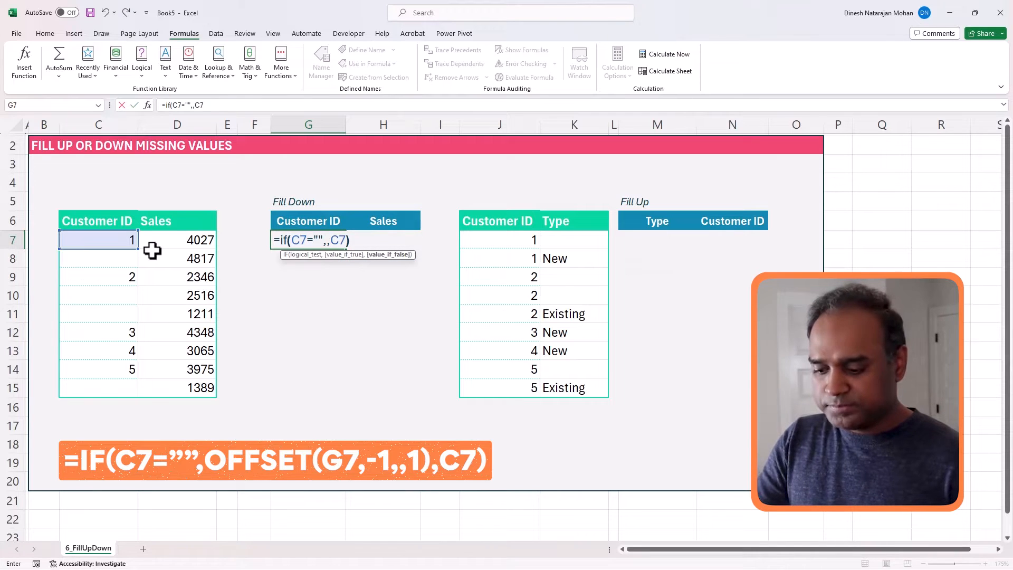
- Insert OFFSET(G7,-1,,1) as G7's blank-case argument and commit it, so G7 shows 1
{"action": "left_click", "coordinate": [193, 105]}
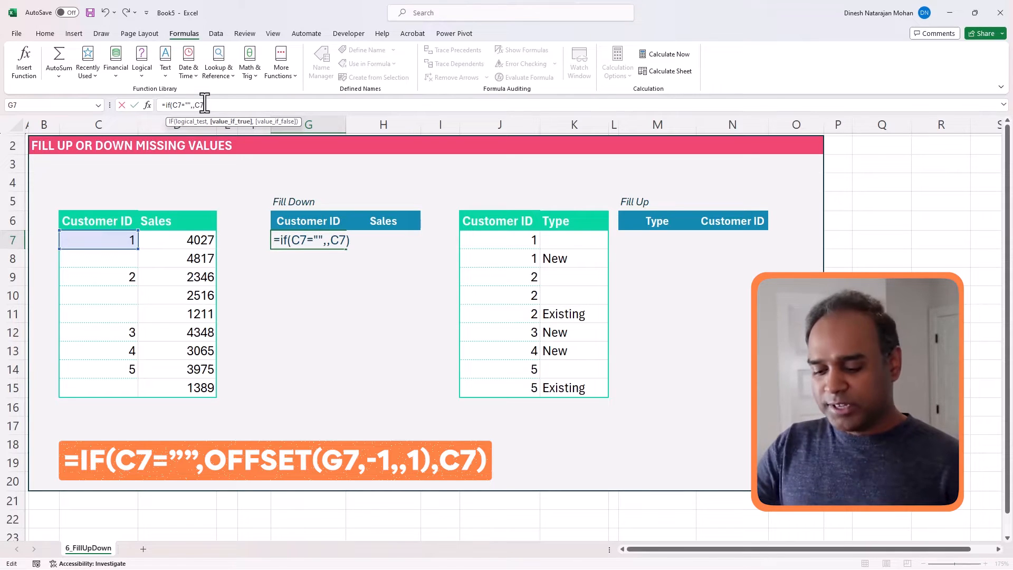
{"action": "type", "text": "OFFS"}
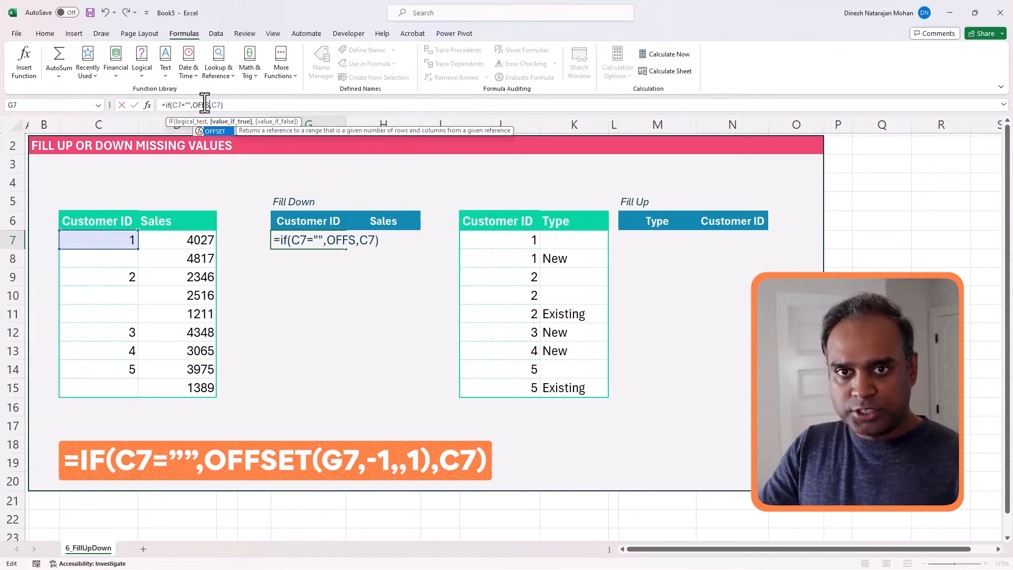
{"action": "type", "text": "ET("}
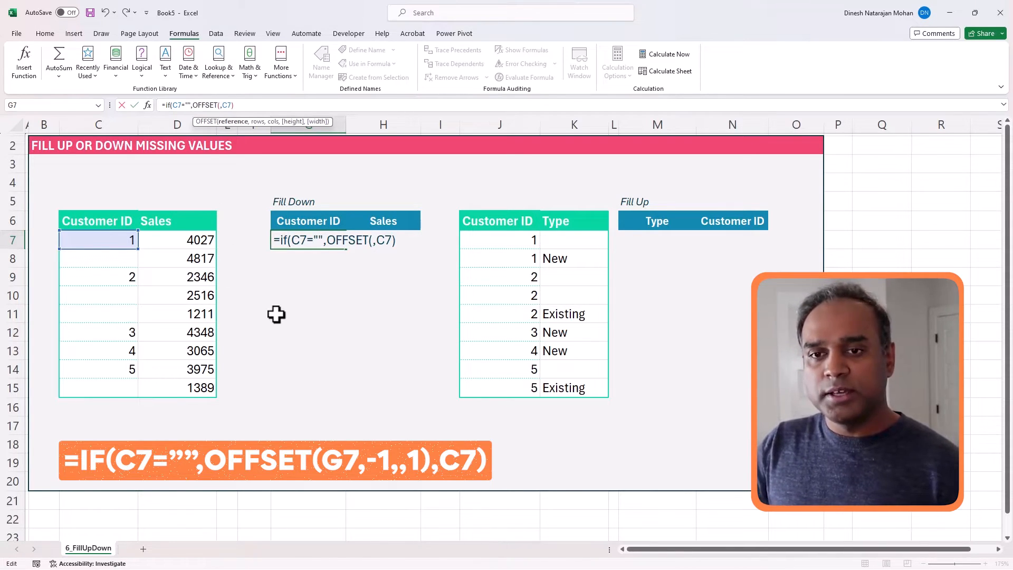
{"action": "type", "text": "G7"}
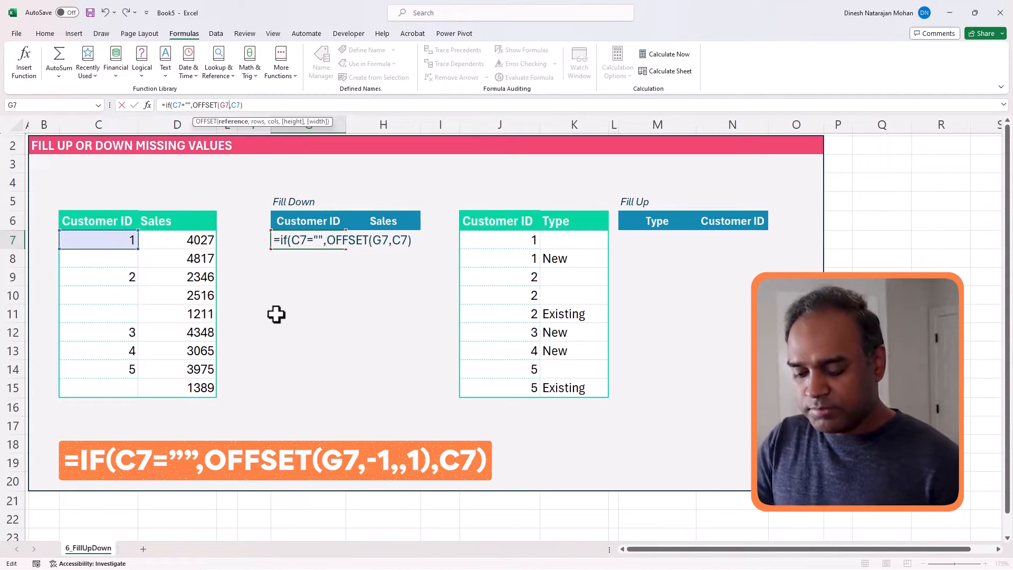
{"action": "type", "text": ","}
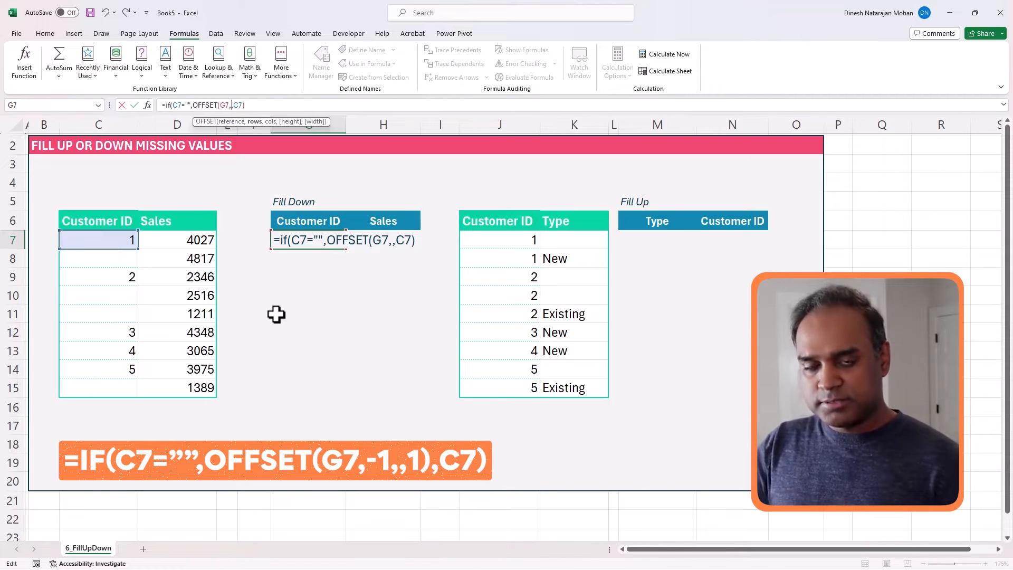
{"action": "type", "text": "-1"}
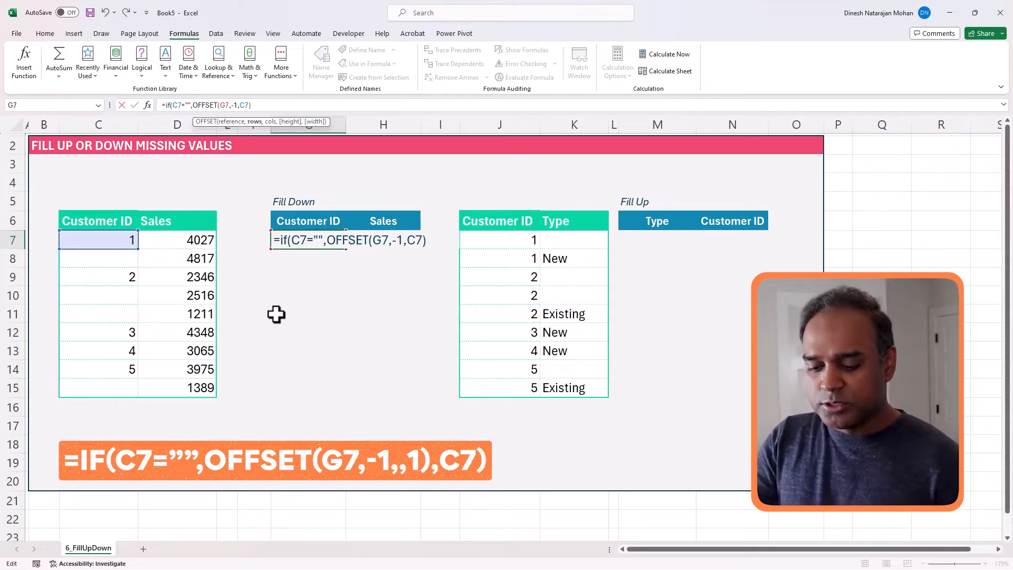
{"action": "type", "text": ","}
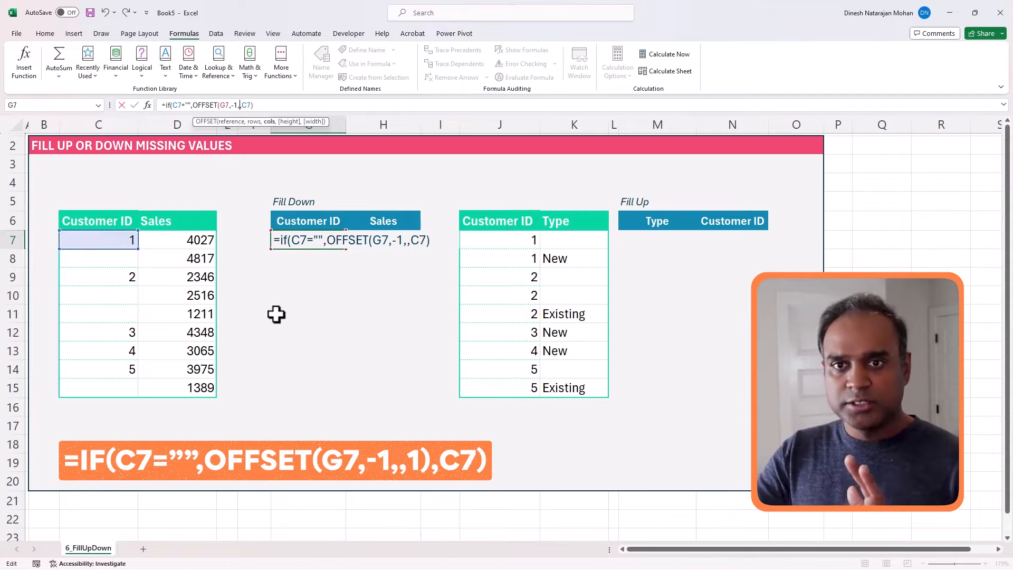
{"action": "type", "text": ","}
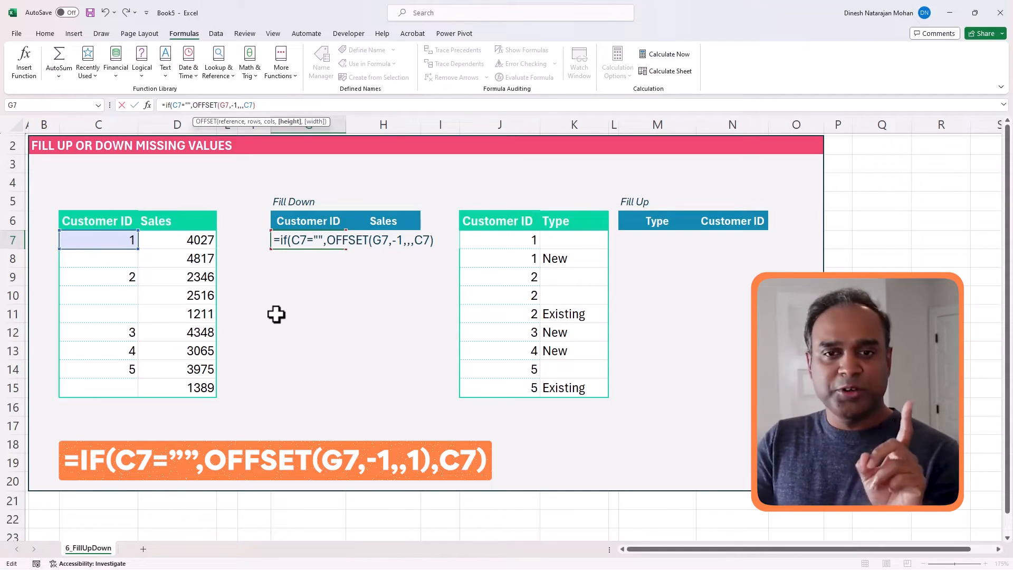
{"action": "type", "text": "1"}
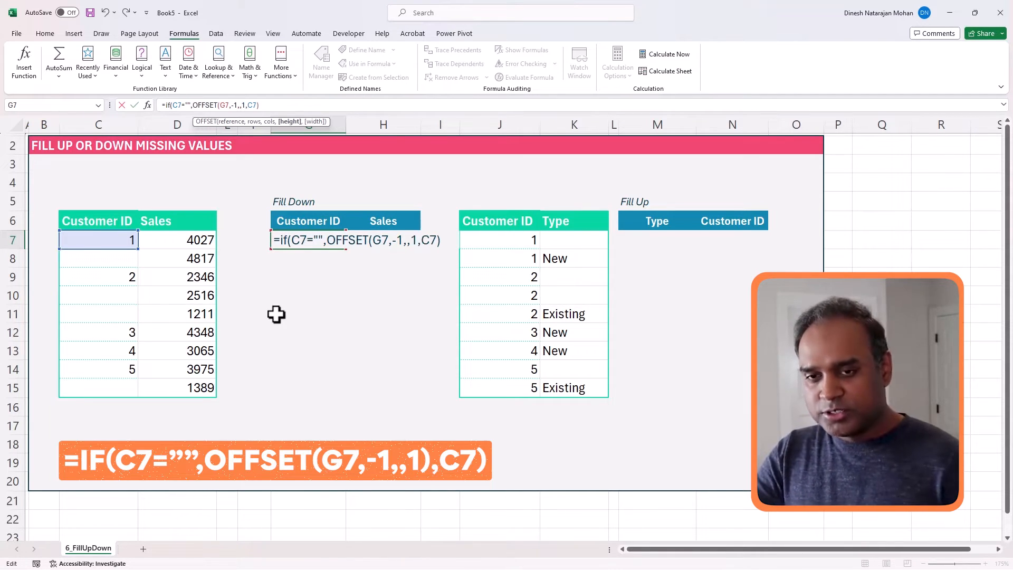
{"action": "type", "text": ")"}
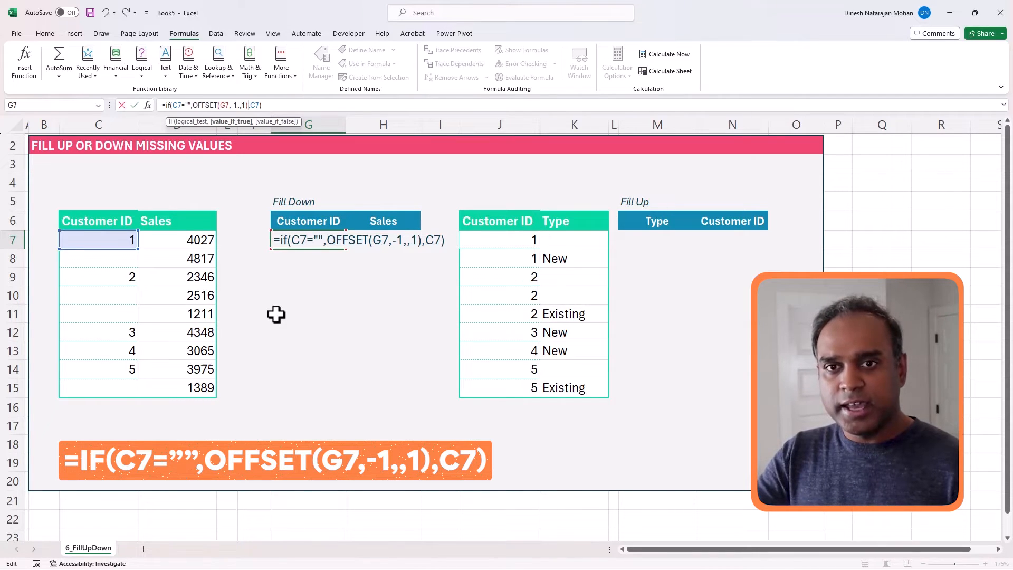
{"action": "key", "text": "Return"}
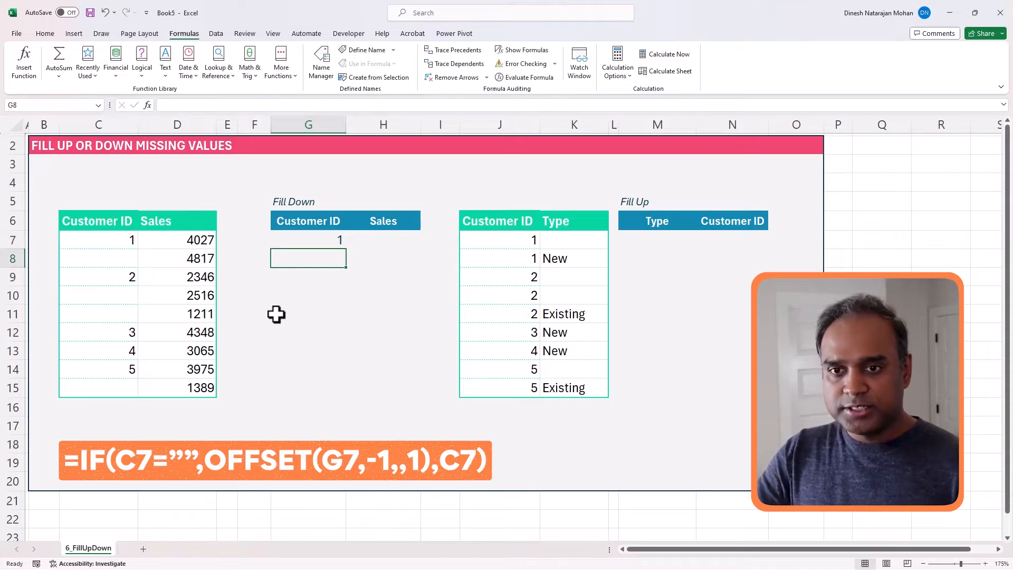
- Copy G7's formula down to G15, giving Customer IDs 1, 1, 2, 2, 2, 3, 4, 5, 5
{"action": "key", "text": "Up"}
{"action": "left_click_drag", "start_coordinate": [346, 248], "coordinate": [334, 395]}
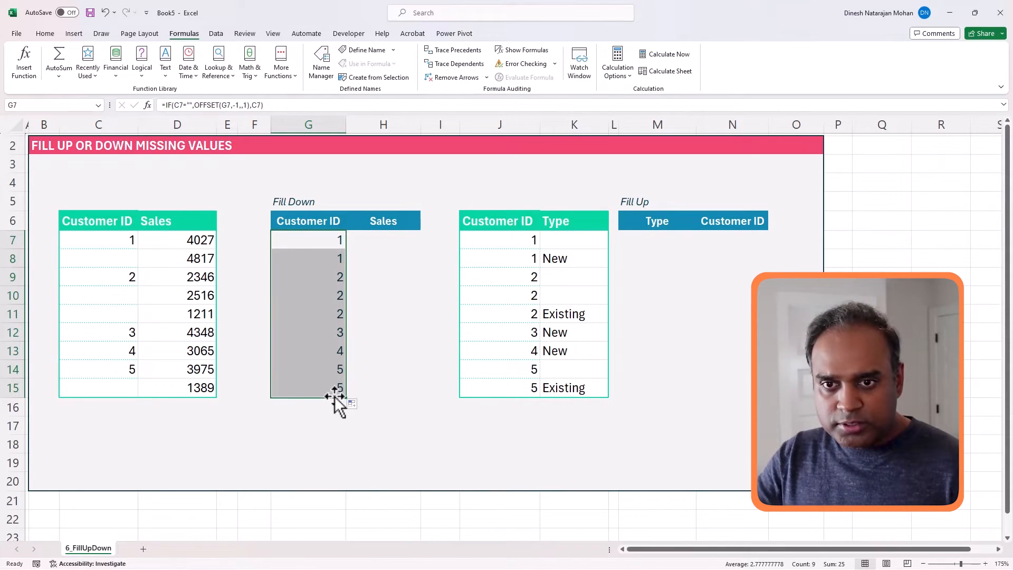
{"action": "left_click", "coordinate": [313, 262]}
{"action": "left_click_drag", "start_coordinate": [317, 296], "coordinate": [319, 316]}
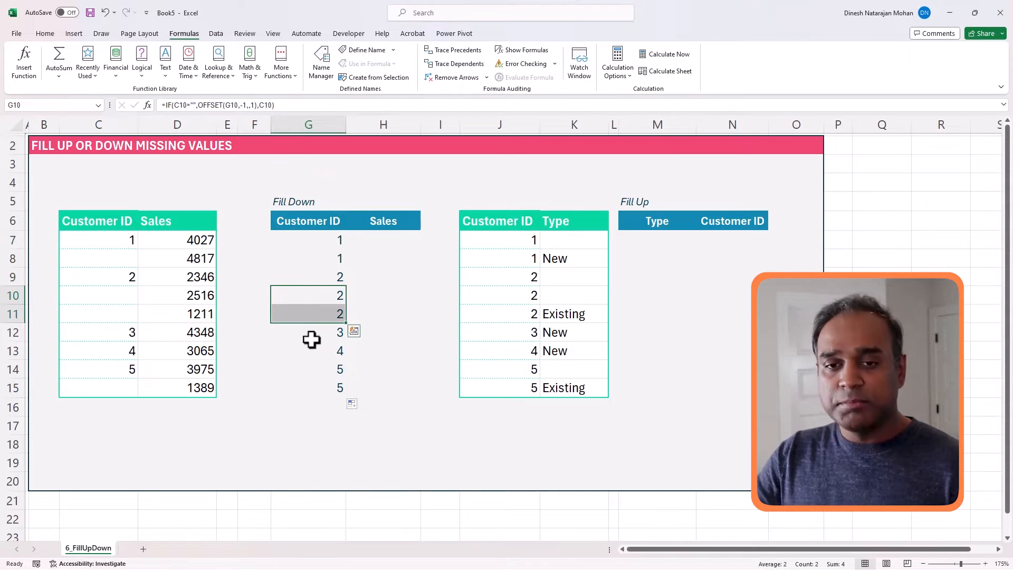
{"action": "left_click", "coordinate": [130, 387]}
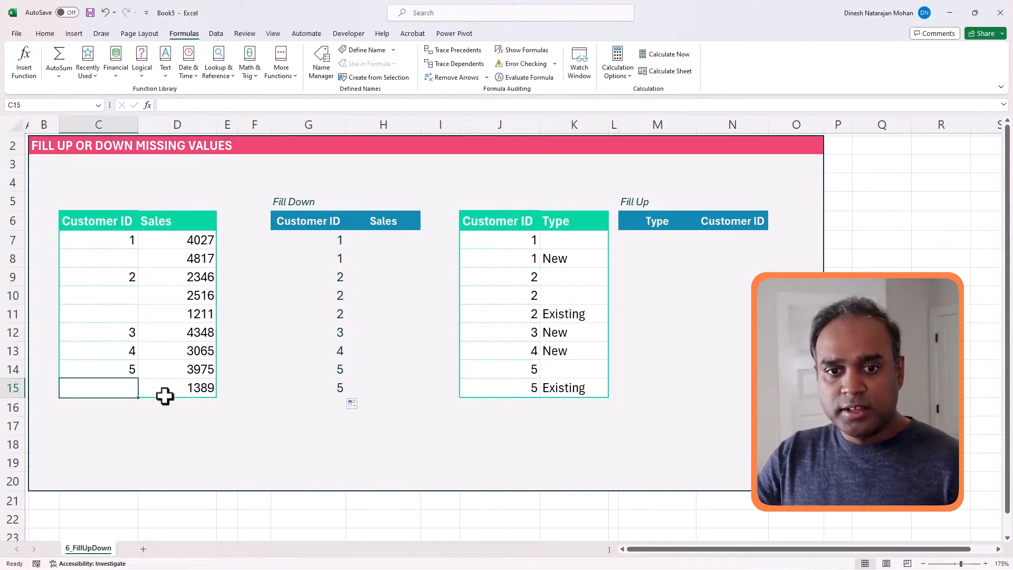
- Check the formulas in G15 and G7, reviewing the OFFSET part without changing it
{"action": "left_click", "coordinate": [331, 387]}
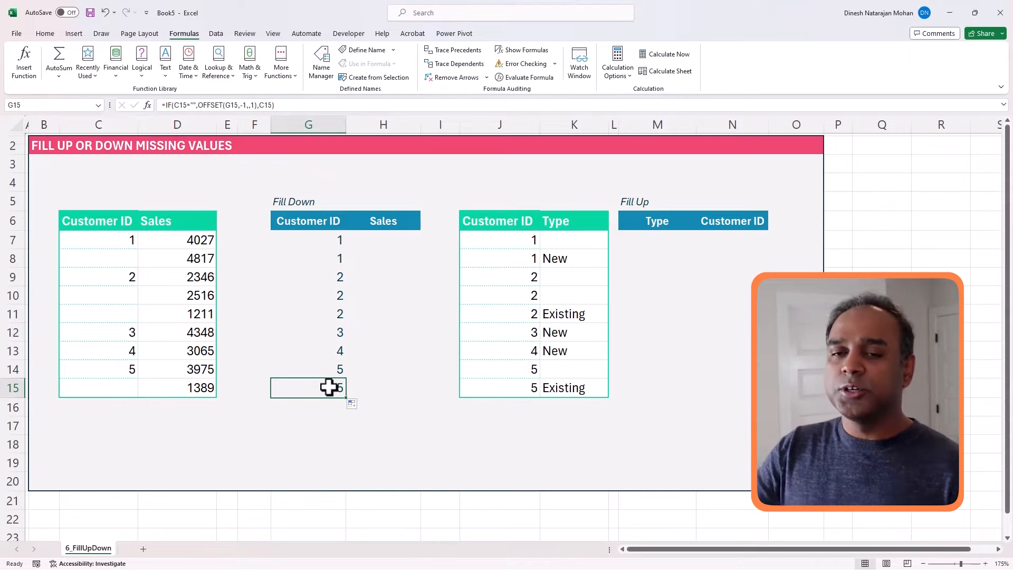
{"action": "left_click", "coordinate": [334, 243]}
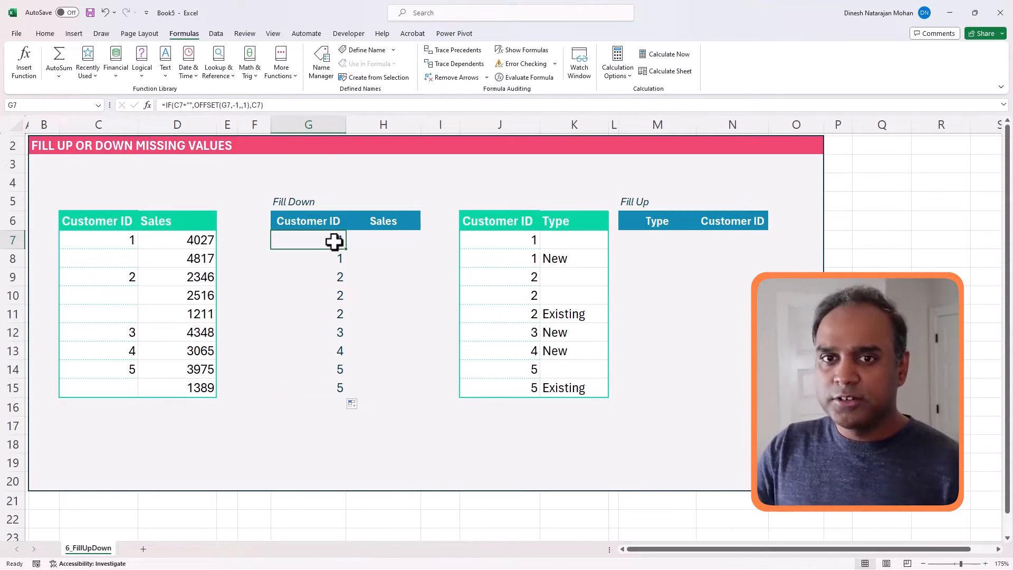
{"action": "left_click", "coordinate": [229, 105]}
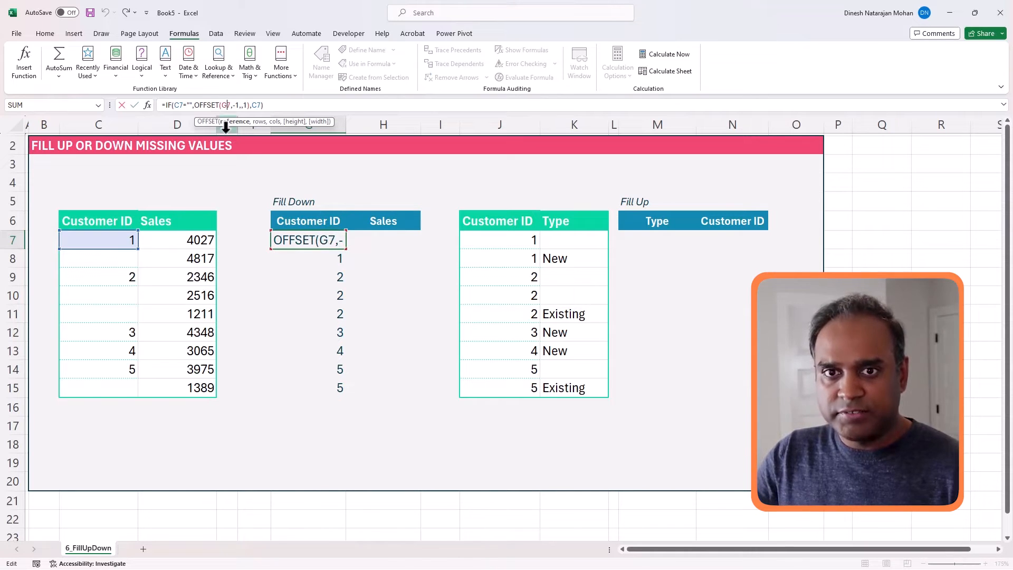
{"action": "key", "text": "Escape"}
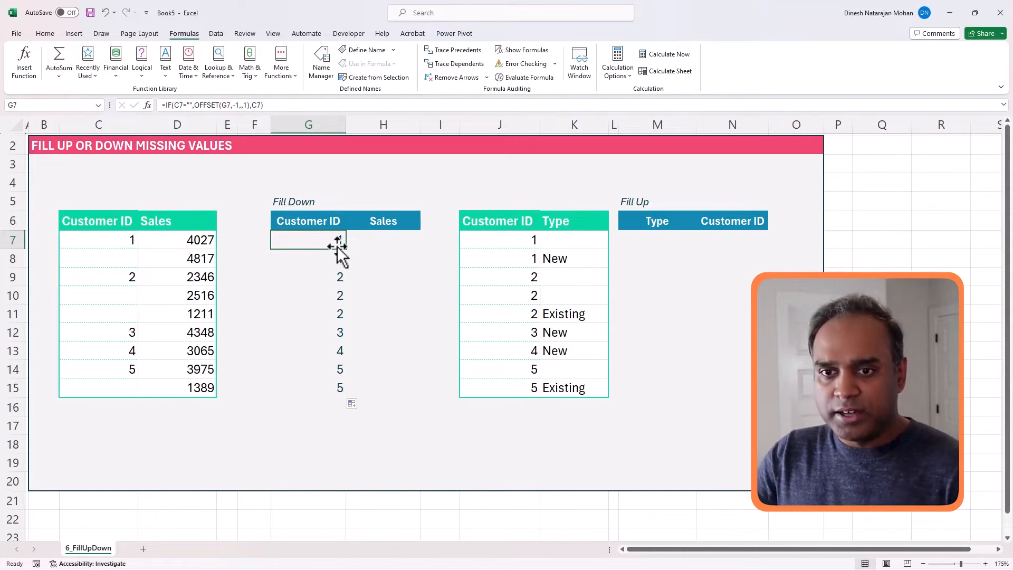
{"action": "left_click", "coordinate": [334, 222]}
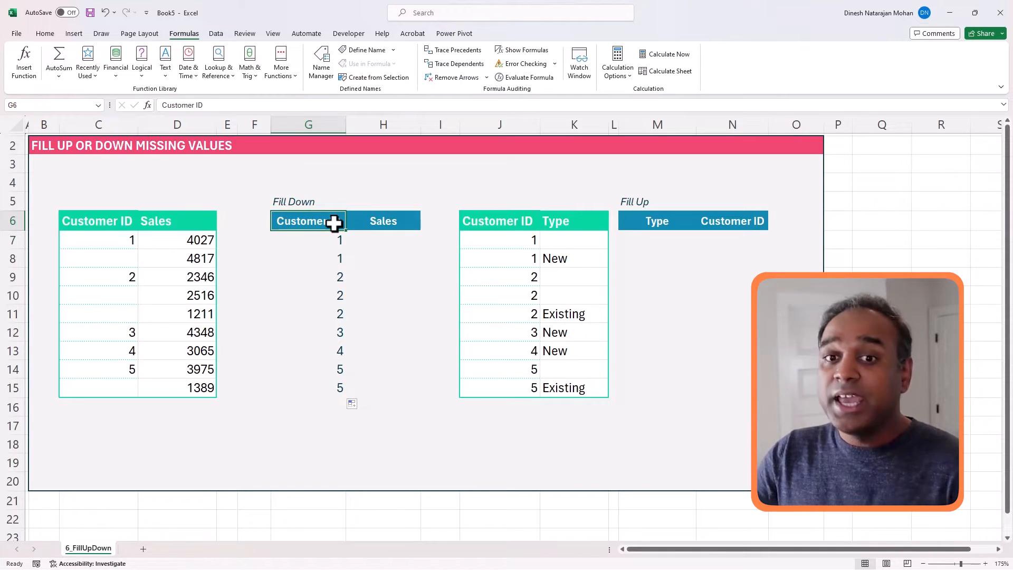
{"action": "left_click", "coordinate": [120, 240]}
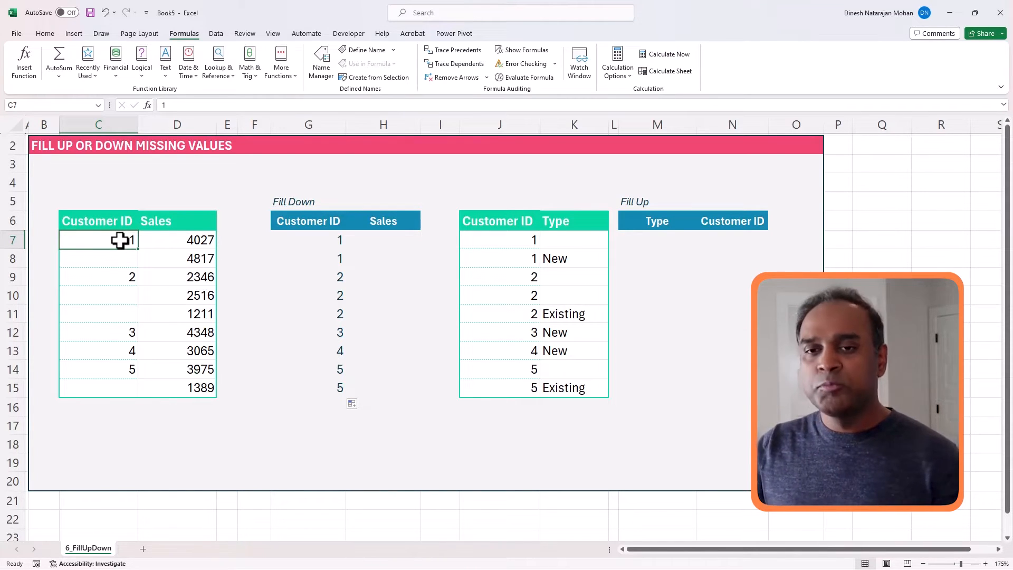
{"action": "left_click", "coordinate": [334, 240]}
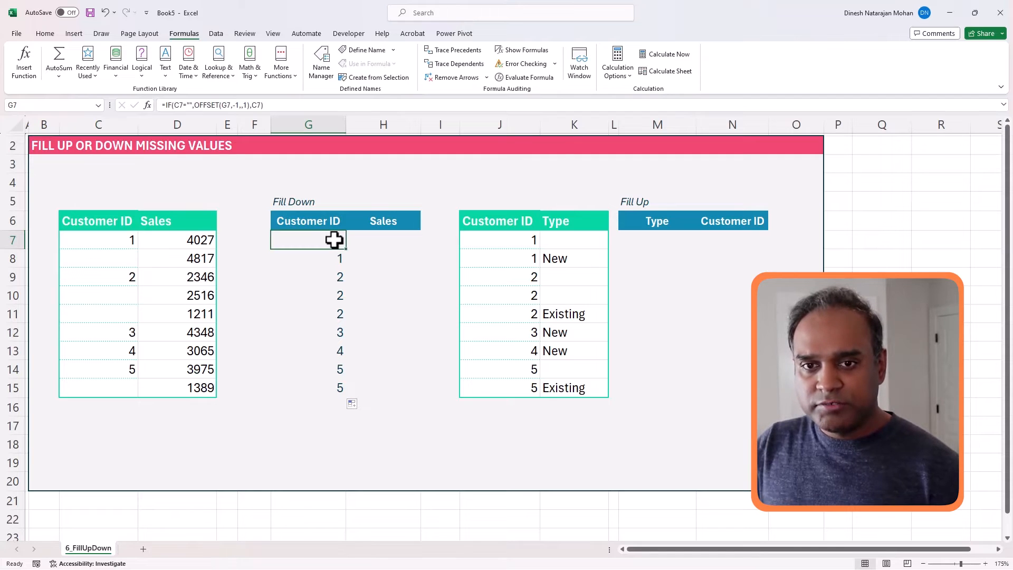
{"action": "left_click", "coordinate": [123, 241]}
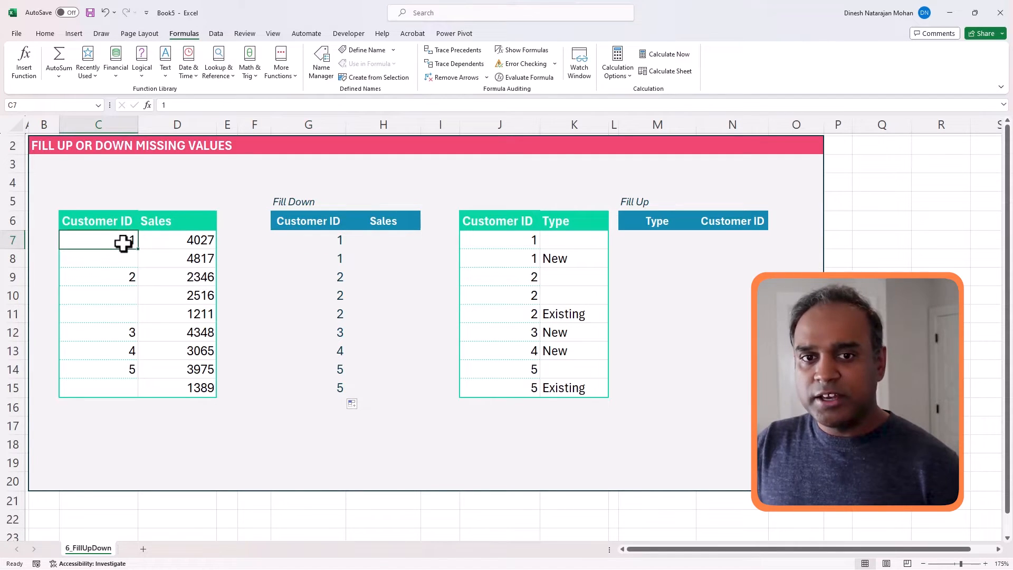
{"action": "left_click", "coordinate": [322, 242]}
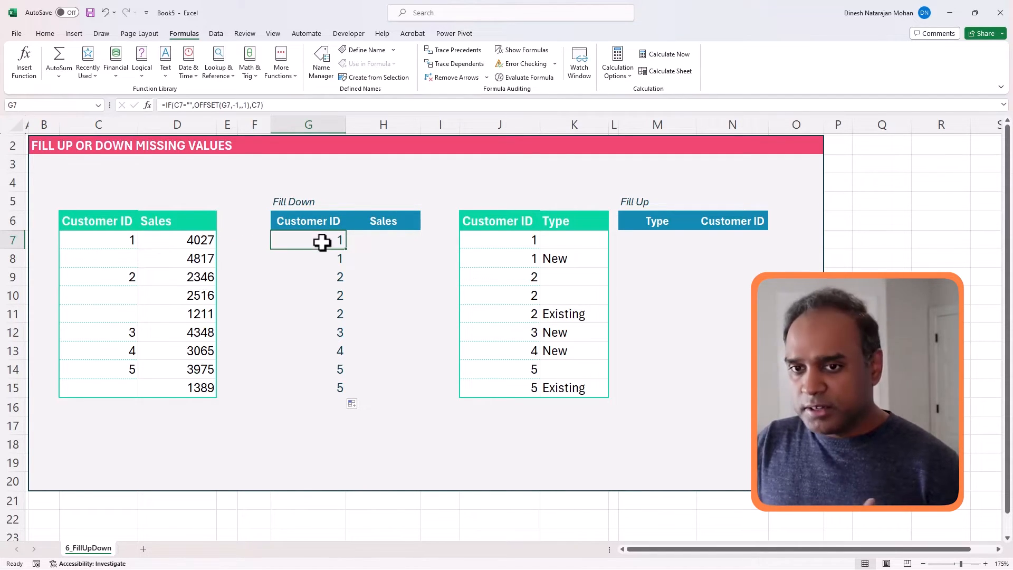
{"action": "left_click", "coordinate": [132, 261]}
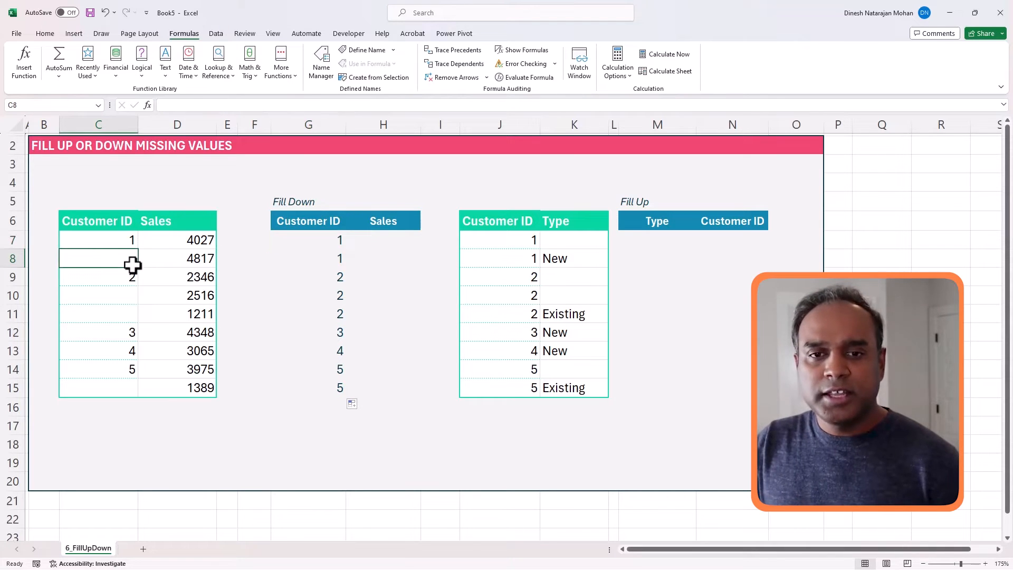
{"action": "left_click", "coordinate": [12, 258]}
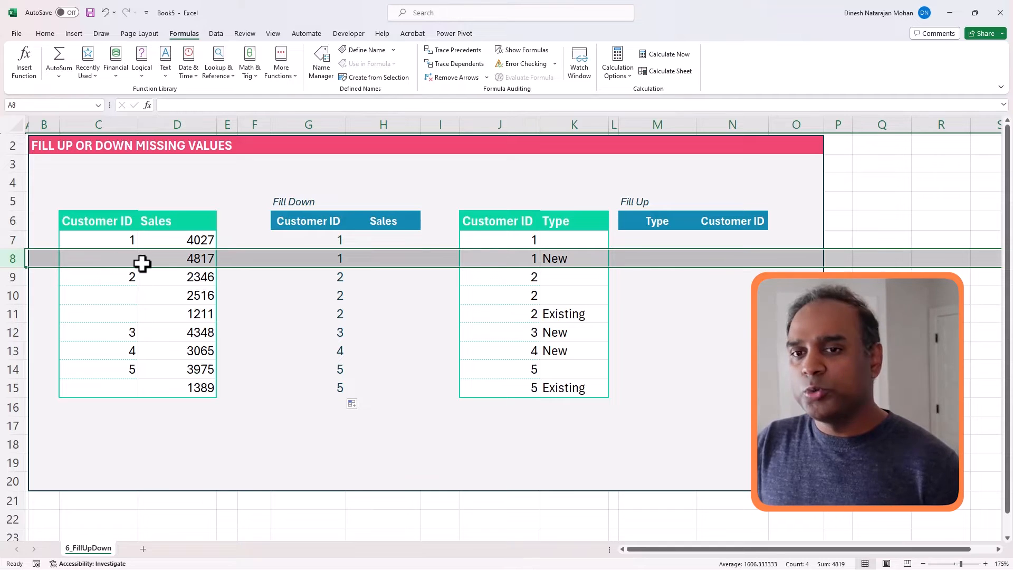
{"action": "left_click", "coordinate": [312, 259]}
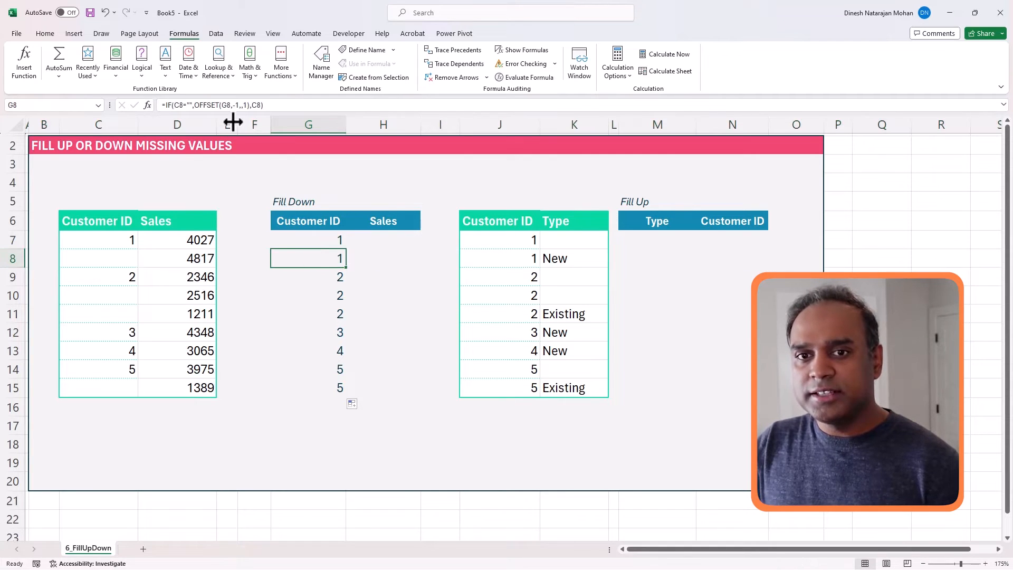
{"action": "left_click", "coordinate": [231, 105]}
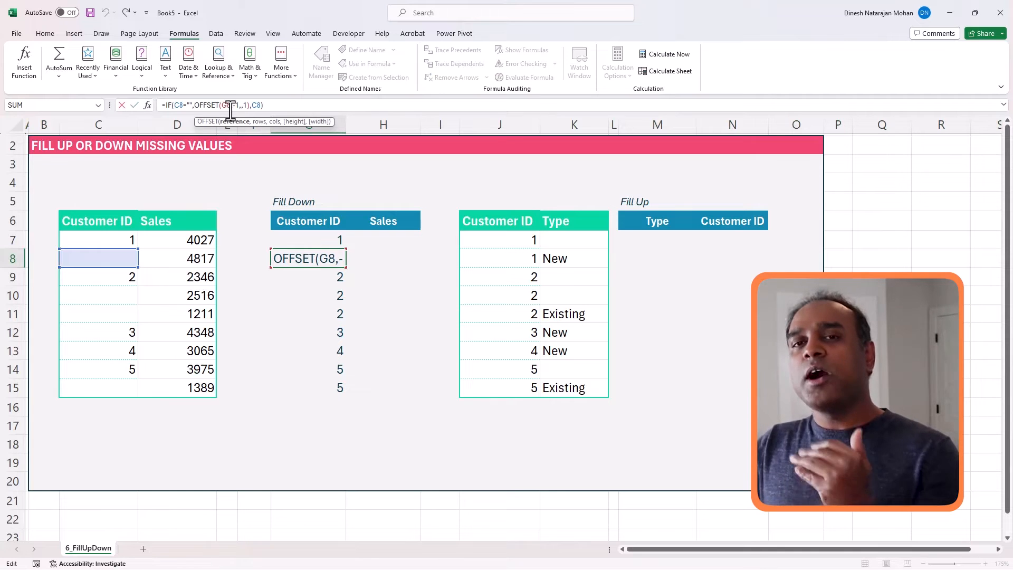
{"action": "key", "text": "ctrl+Return"}
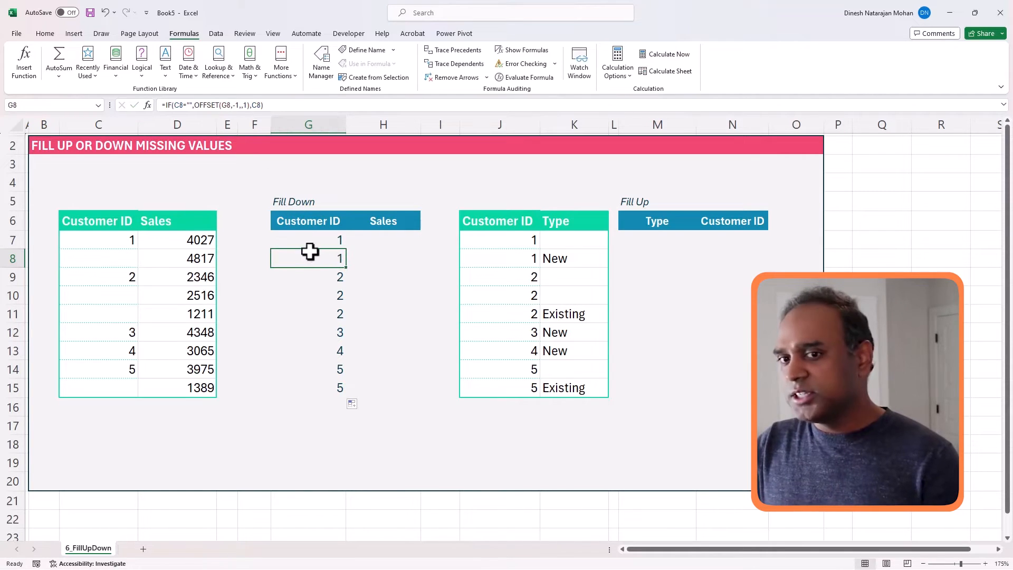
{"action": "left_click", "coordinate": [322, 240]}
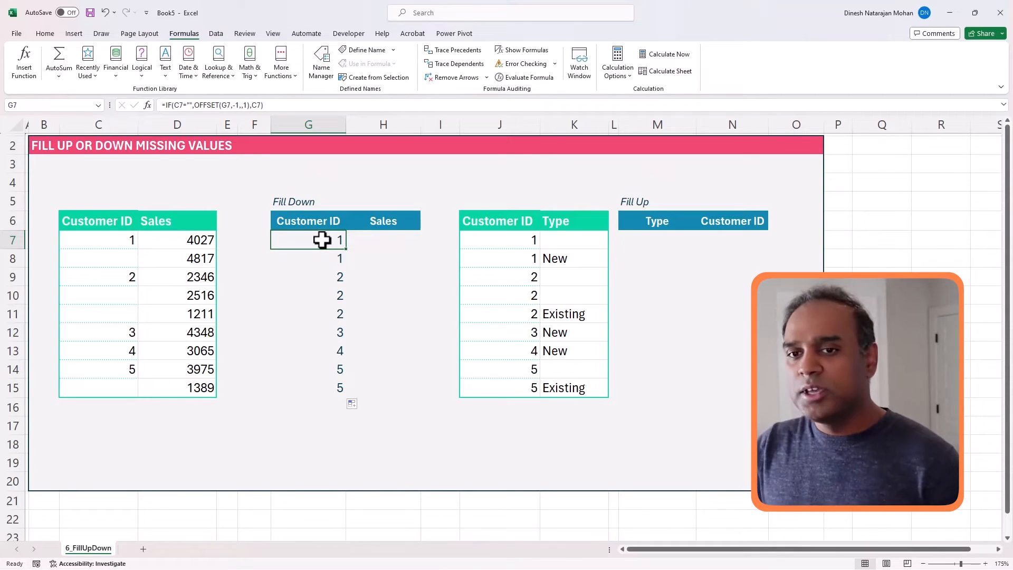
{"action": "left_click", "coordinate": [321, 256]}
{"action": "left_click", "coordinate": [330, 277]}
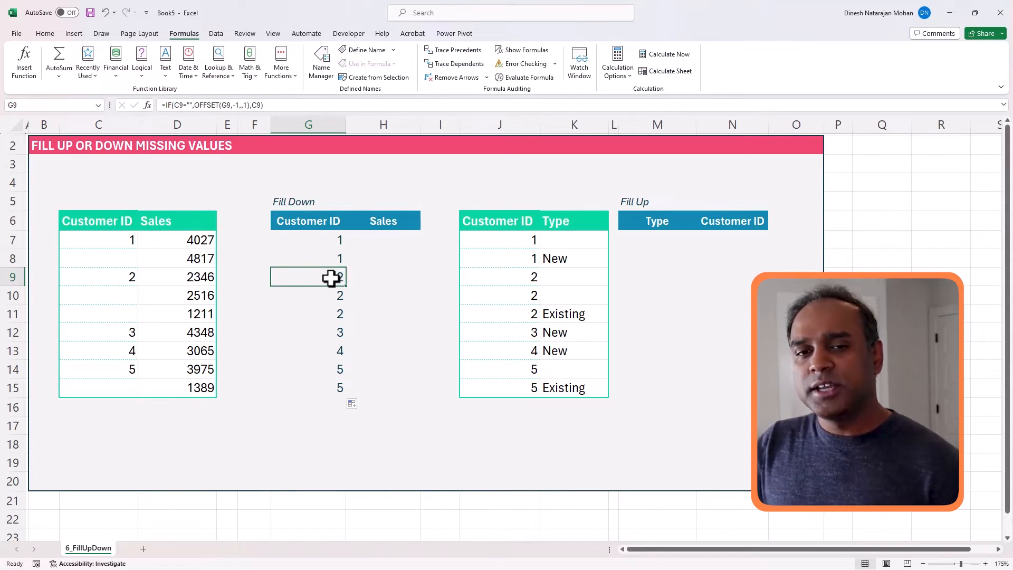
{"action": "left_click", "coordinate": [117, 275]}
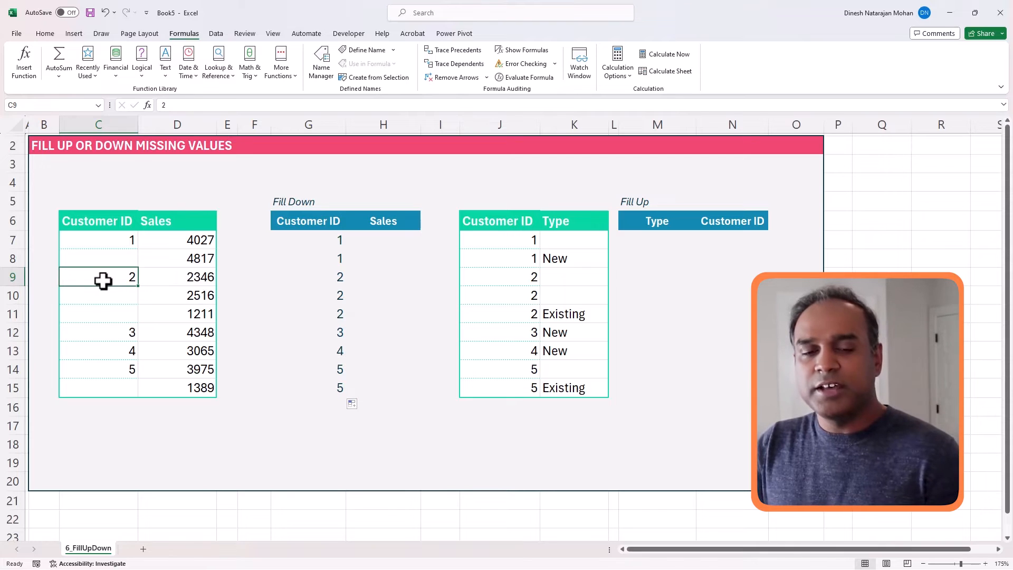
{"action": "left_click", "coordinate": [309, 276]}
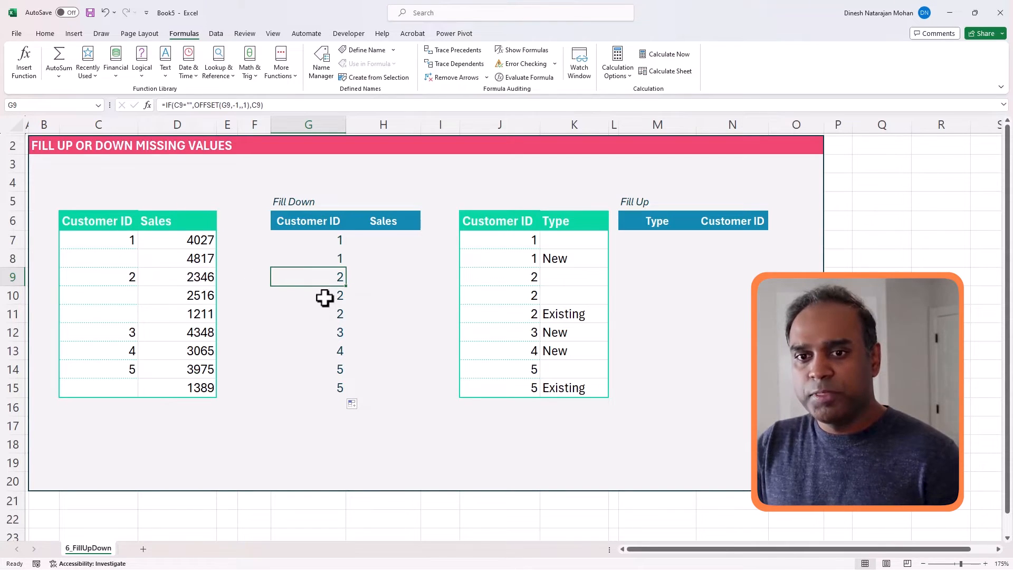
{"action": "left_click", "coordinate": [320, 297]}
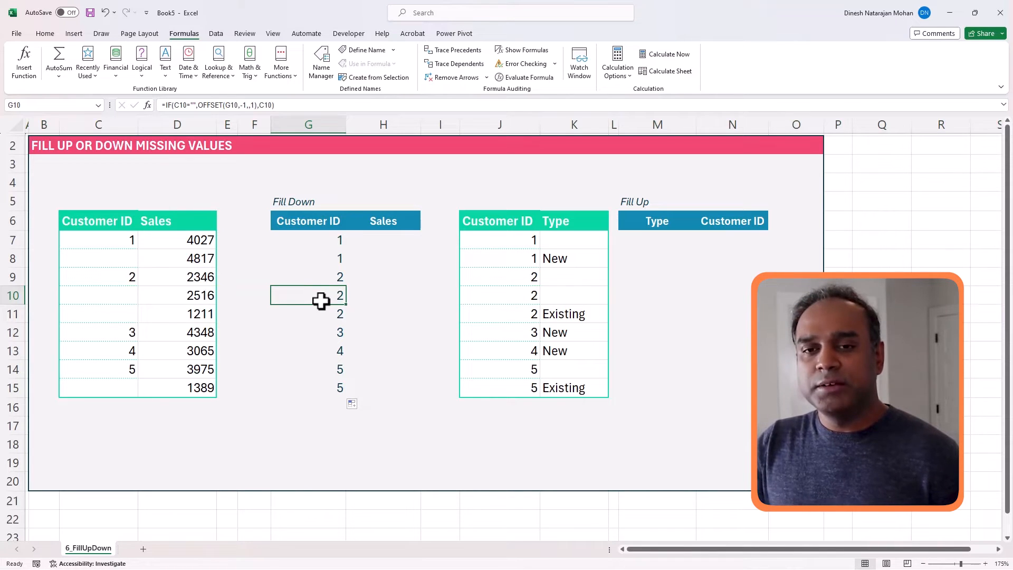
{"action": "left_click", "coordinate": [341, 275]}
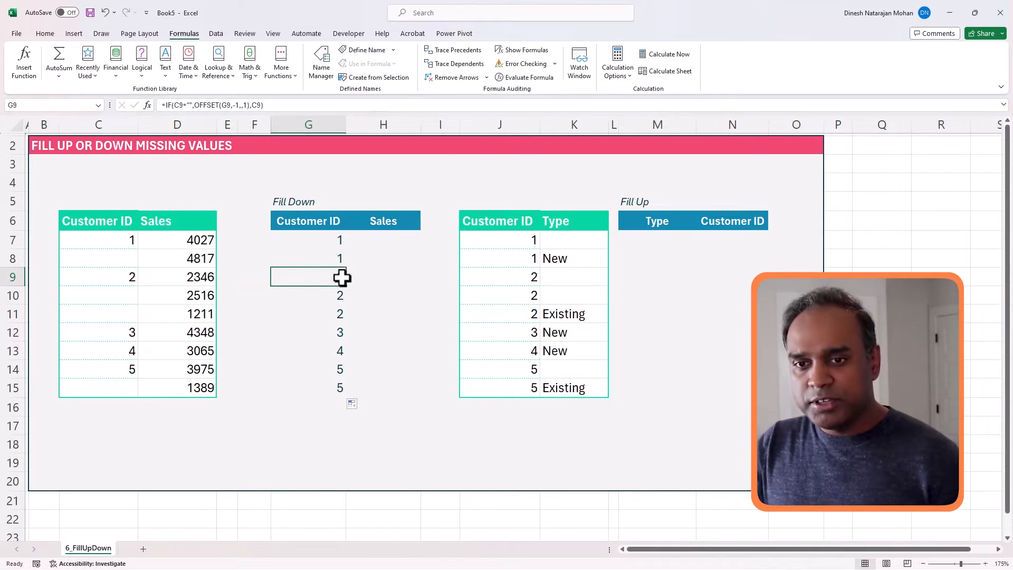
{"action": "left_click", "coordinate": [333, 300]}
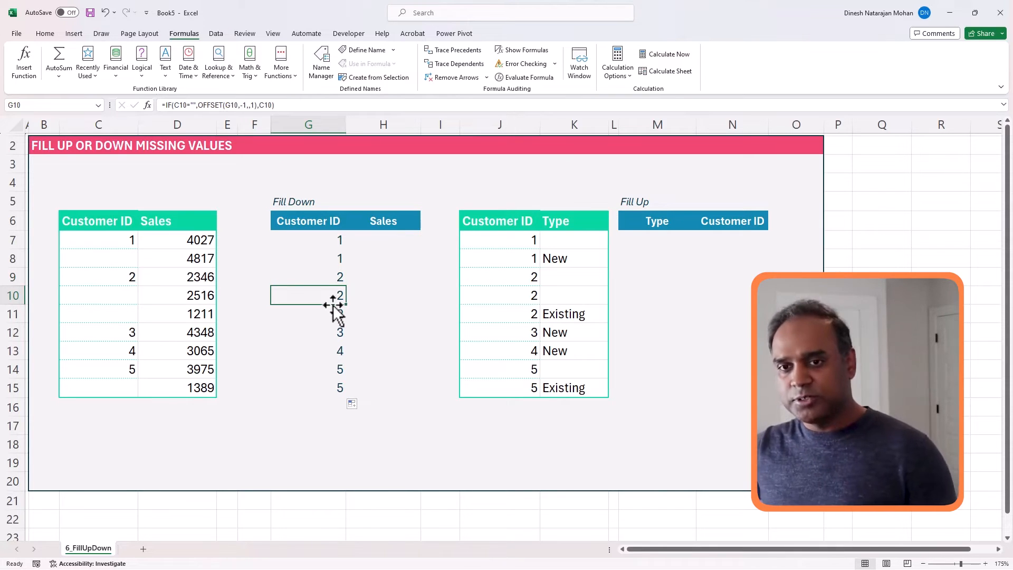
{"action": "left_click", "coordinate": [404, 240]}
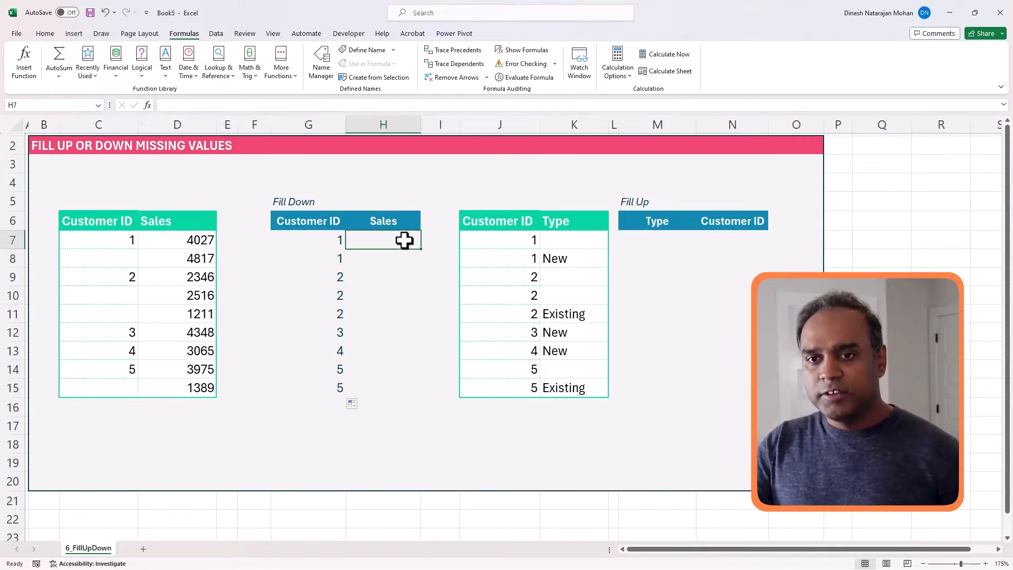
- Enter =D7 in H7 and copy it down to H15, showing sales 4027 through 1389
{"action": "type", "text": "="}
{"action": "key", "text": "Left"}
{"action": "key", "text": "Left"}
{"action": "key", "text": "Left"}
{"action": "key", "text": "Left"}
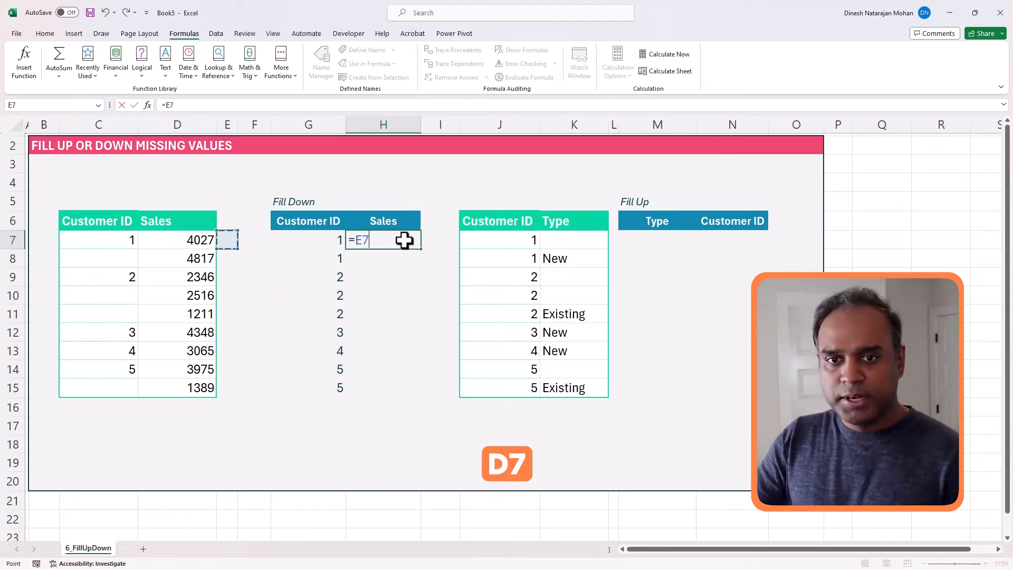
{"action": "key", "text": "ctrl+Return"}
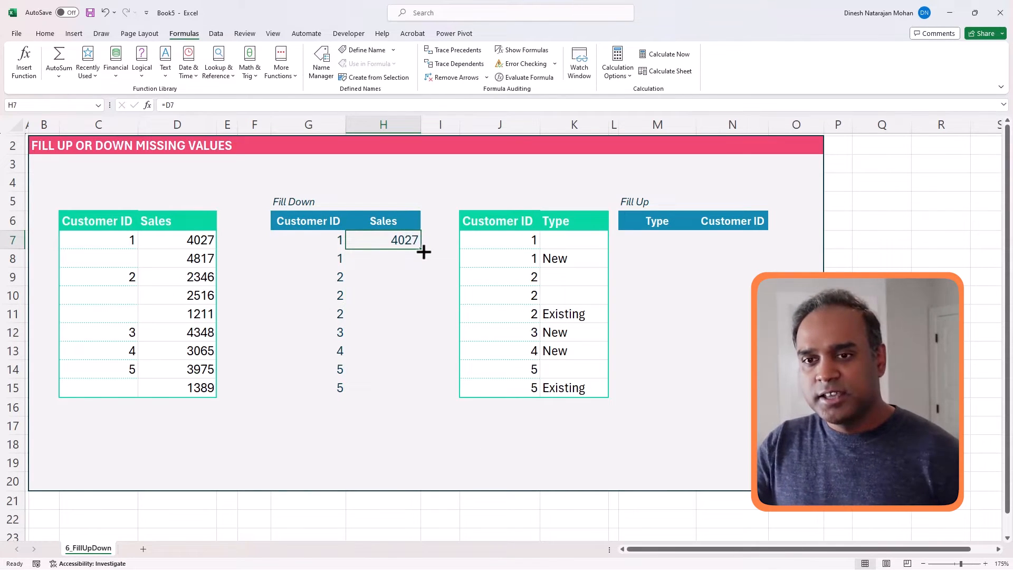
{"action": "left_click_drag", "start_coordinate": [421, 249], "coordinate": [414, 394]}
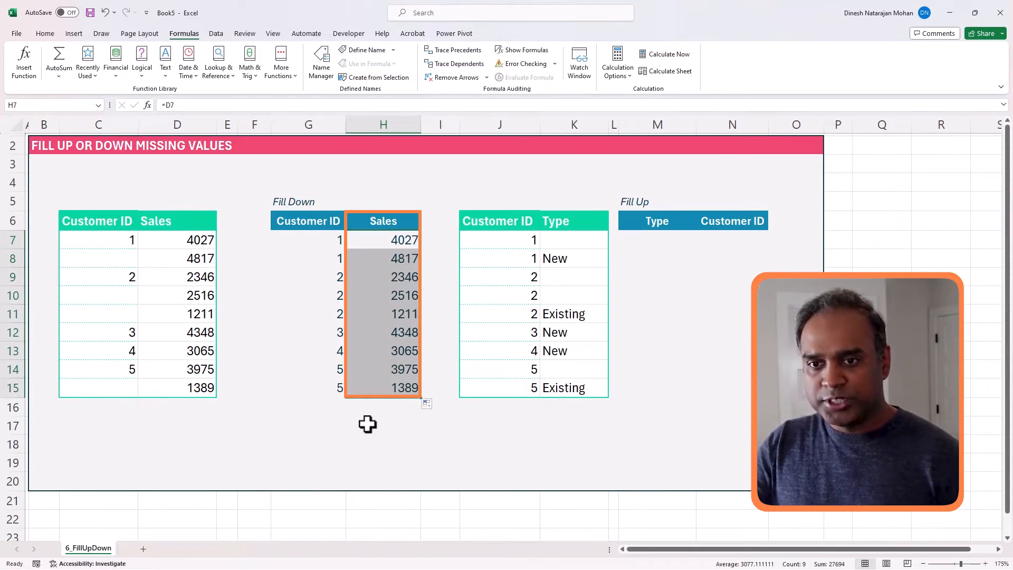
{"action": "left_click", "coordinate": [366, 424]}
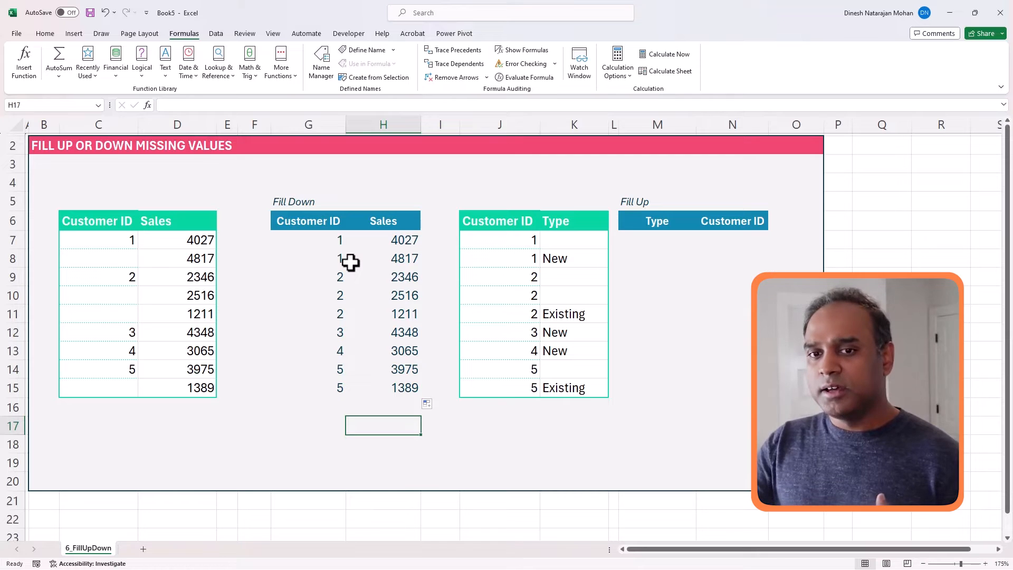
{"action": "left_click_drag", "start_coordinate": [337, 240], "coordinate": [352, 257]}
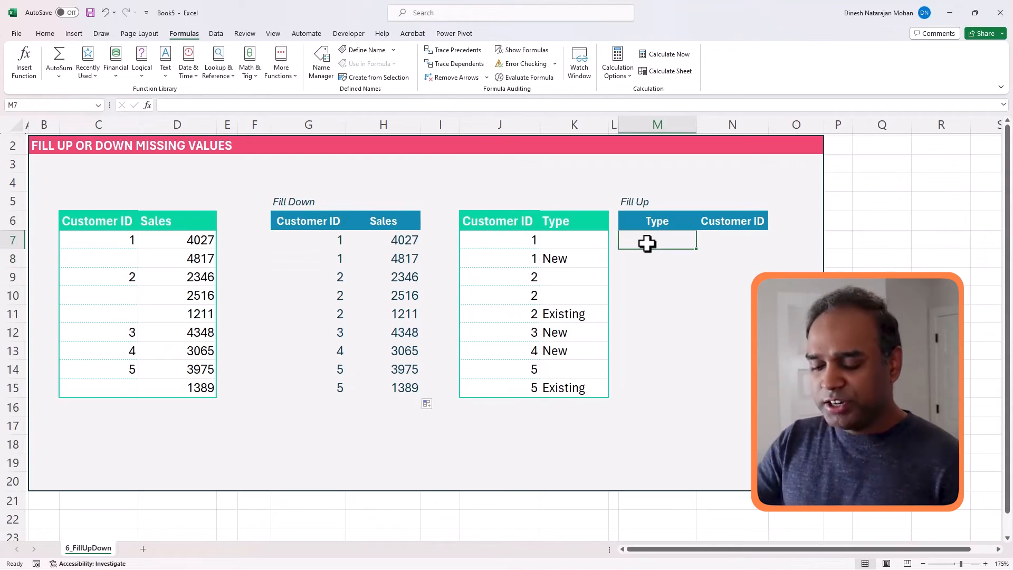
- Enter =IF(K7="",OFFSET(M7,1,,1),K7) in M7 so a blank Type takes the value below
{"action": "type", "text": "=if("}
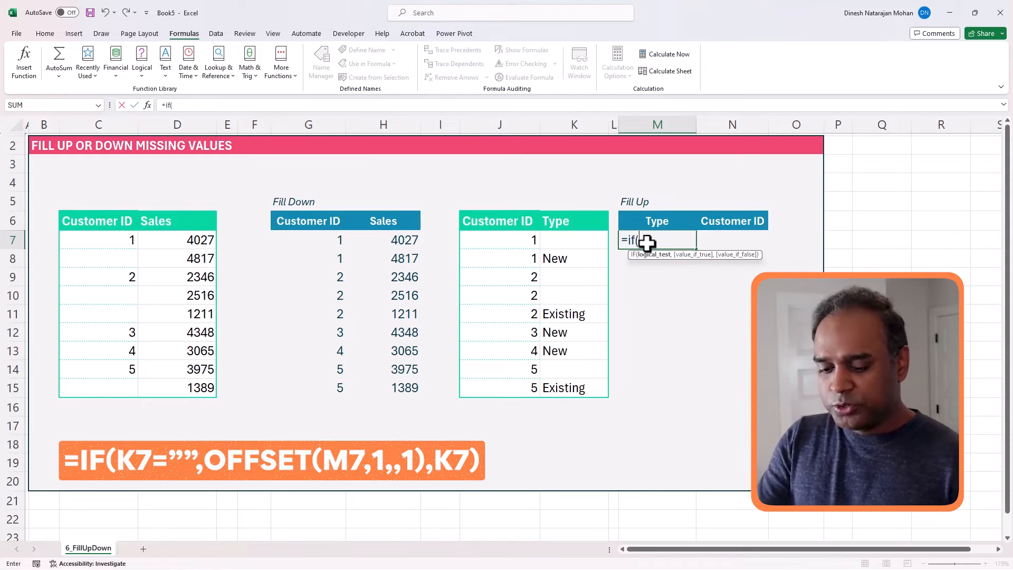
{"action": "left_click", "coordinate": [531, 242]}
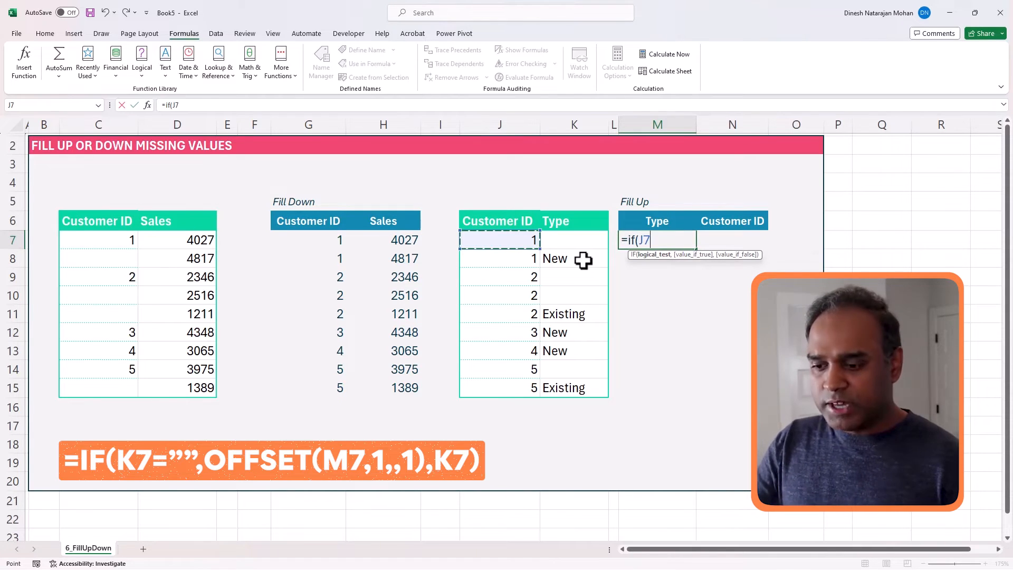
{"action": "left_click", "coordinate": [588, 240]}
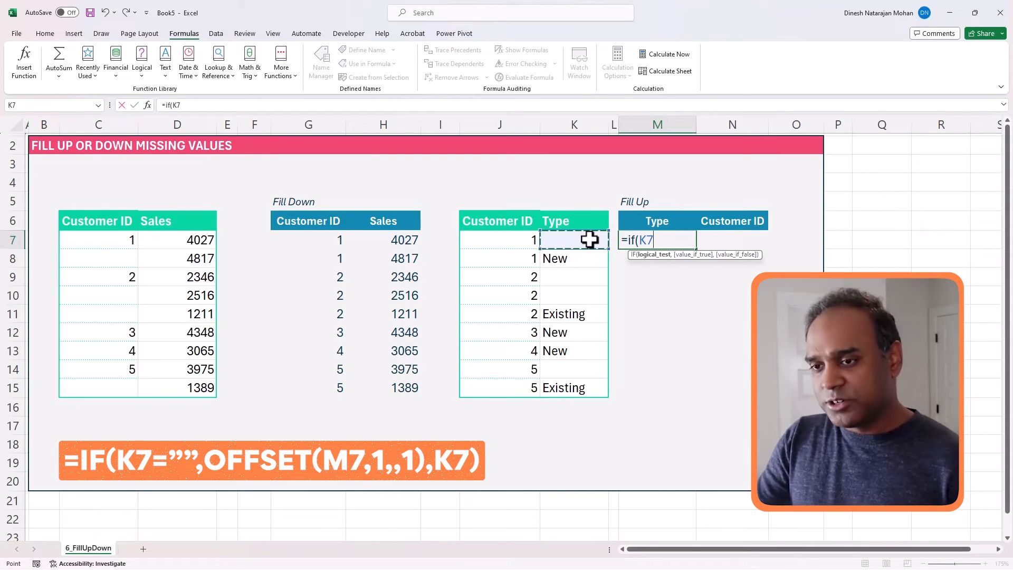
{"action": "type", "text": "="}
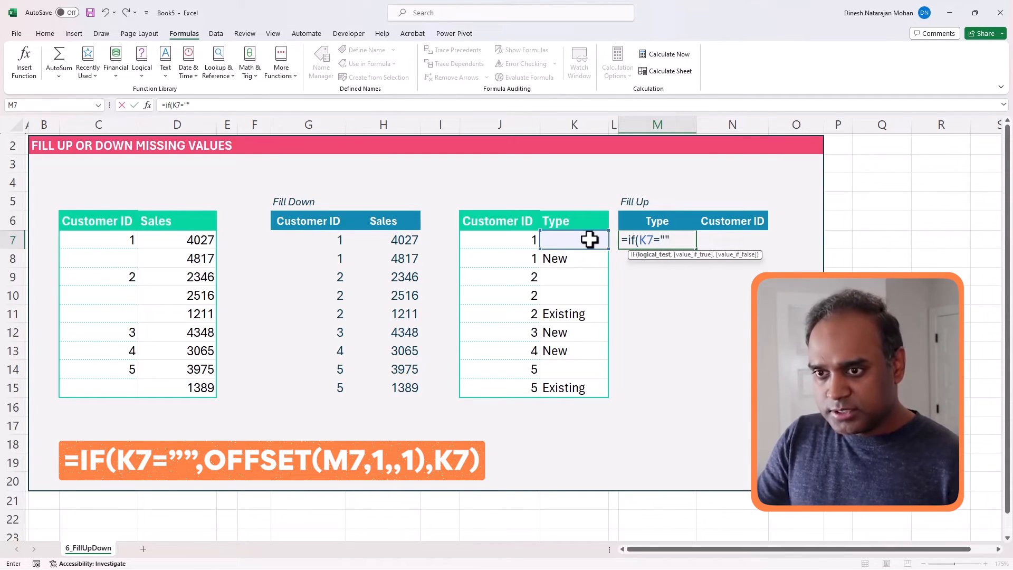
{"action": "type", "text": "\"\","}
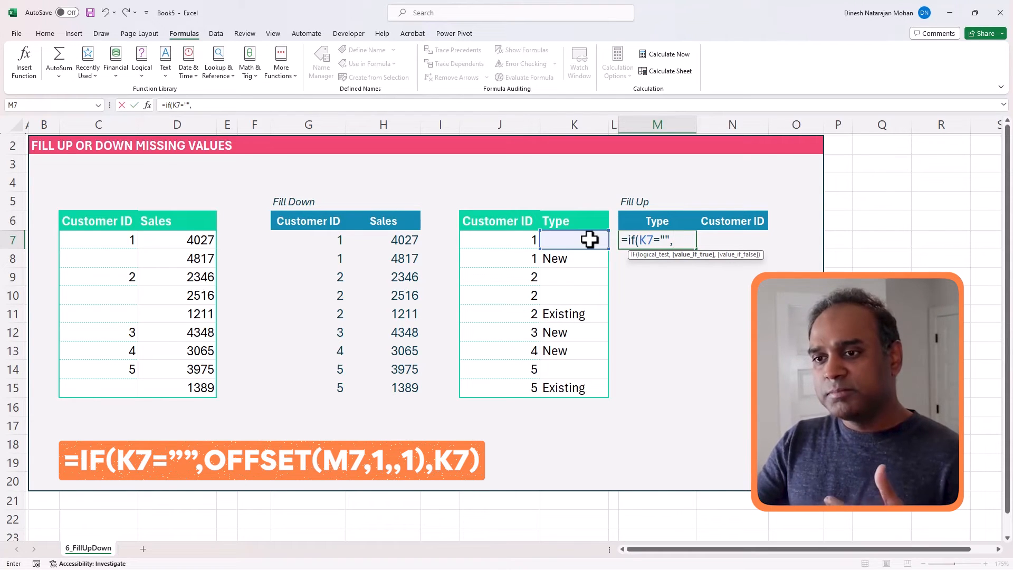
{"action": "type", "text": "oof"}
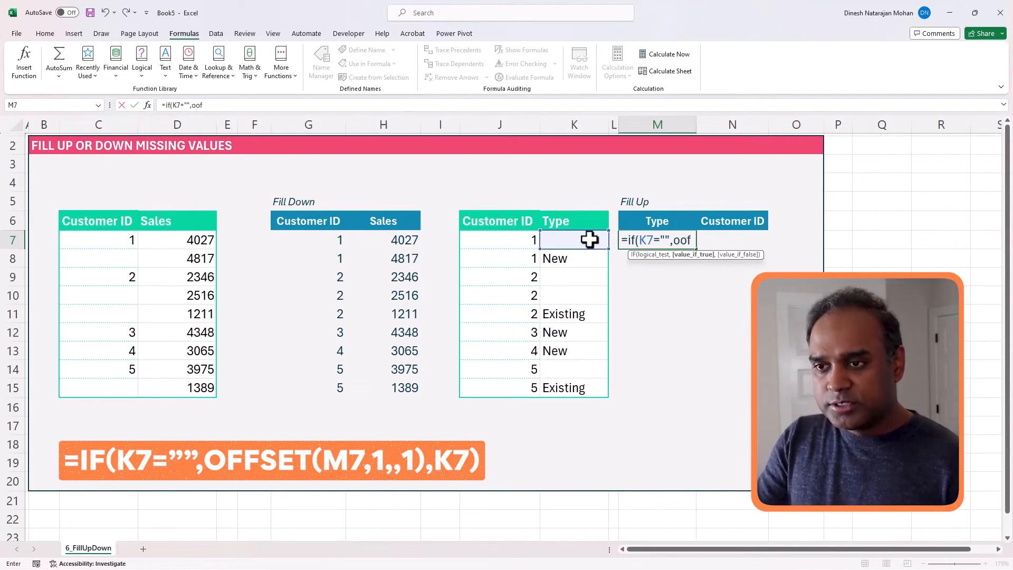
{"action": "key", "text": "BackSpace"}
{"action": "key", "text": "BackSpace"}
{"action": "type", "text": "ffset"}
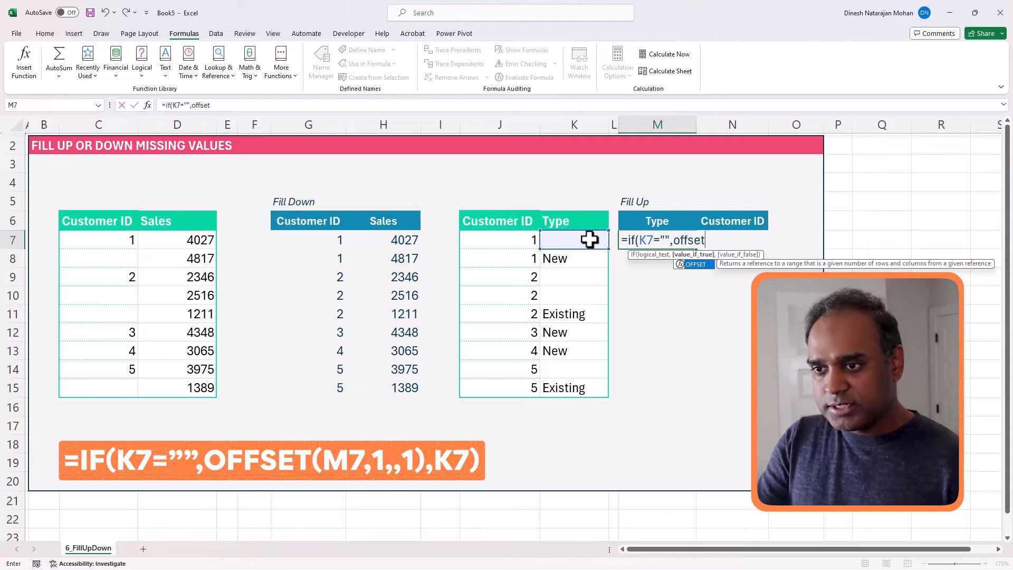
{"action": "type", "text": "("}
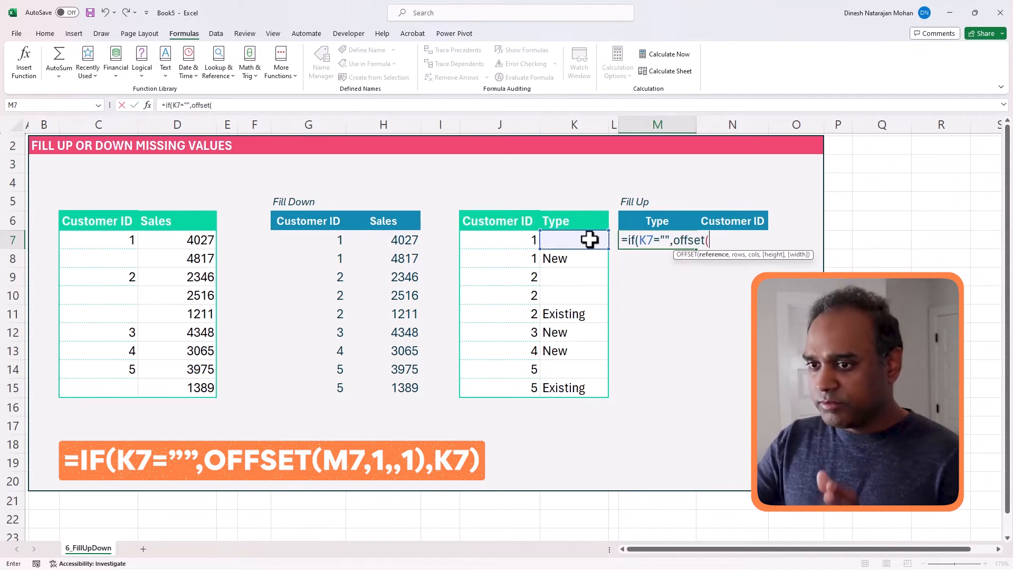
{"action": "type", "text": "M7"}
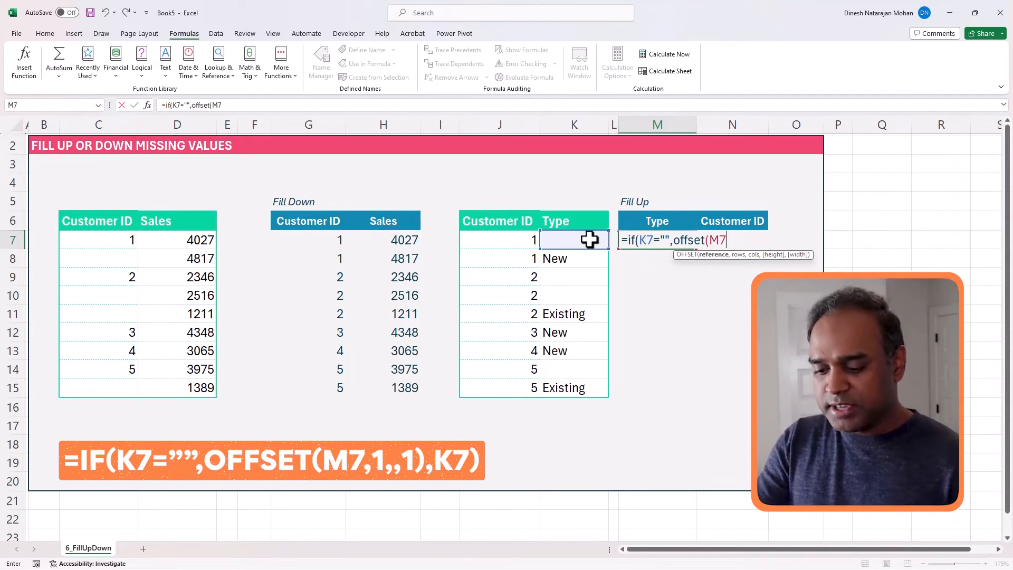
{"action": "type", "text": ","}
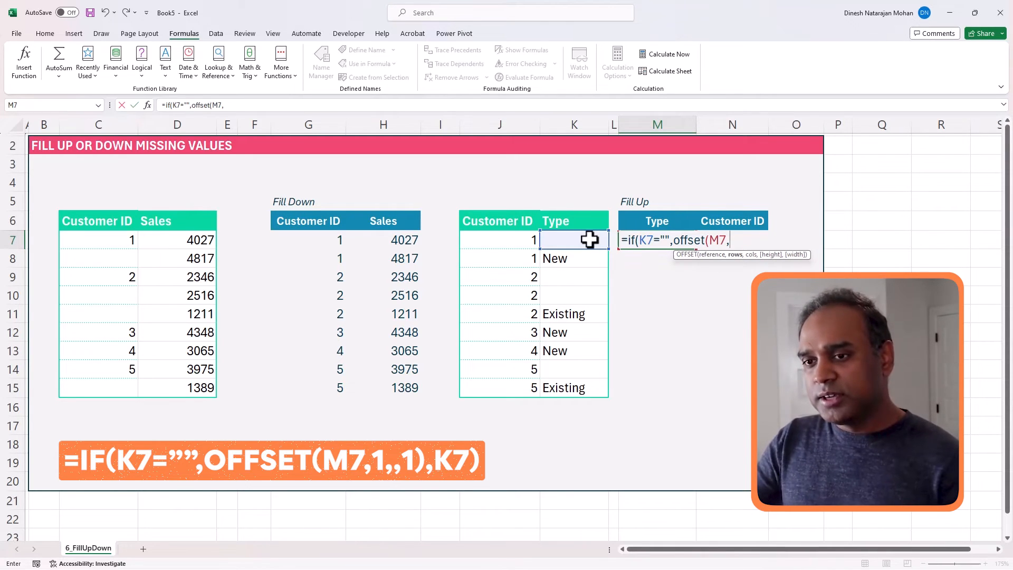
{"action": "type", "text": "1"}
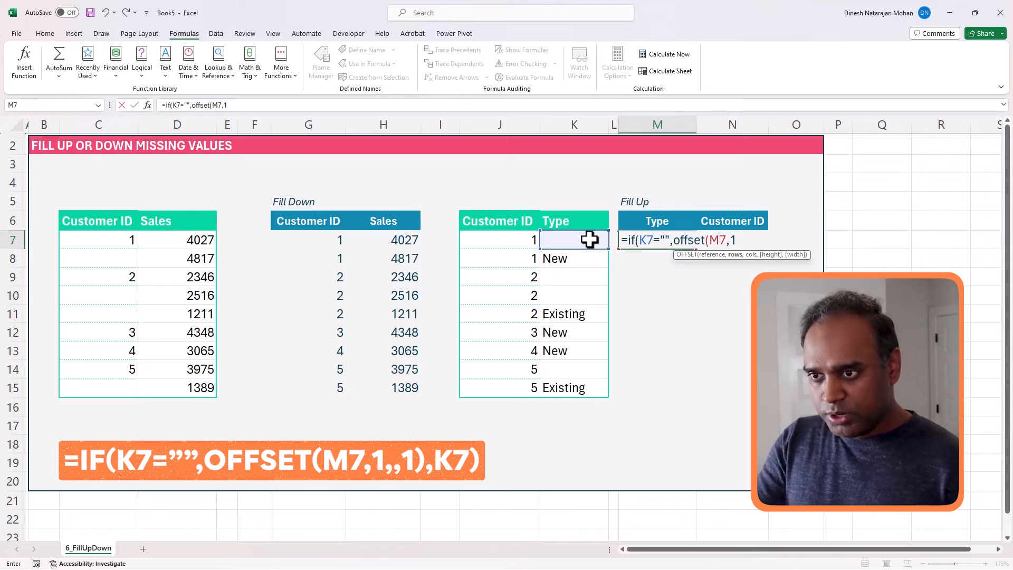
{"action": "type", "text": ","}
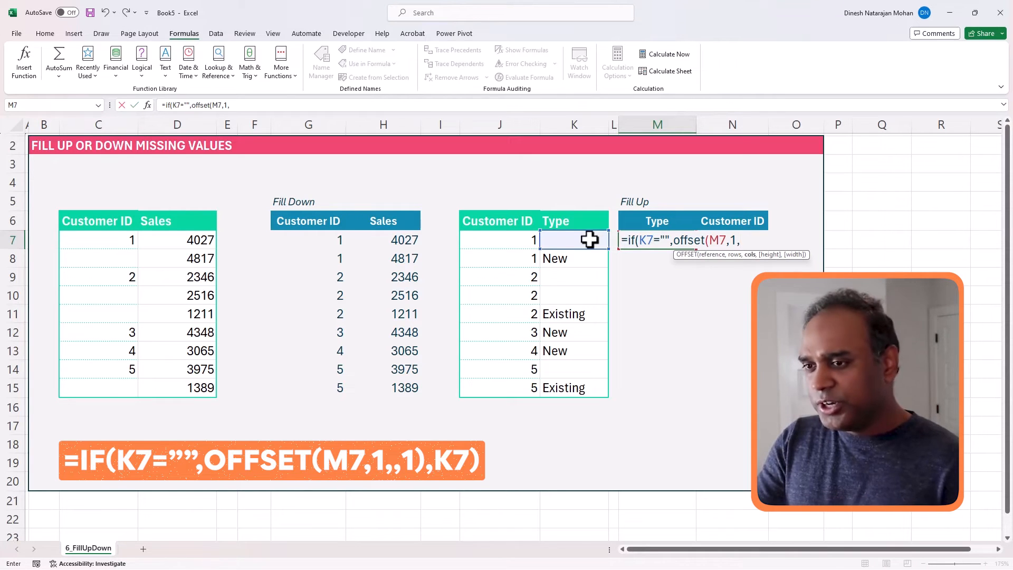
{"action": "type", "text": ","}
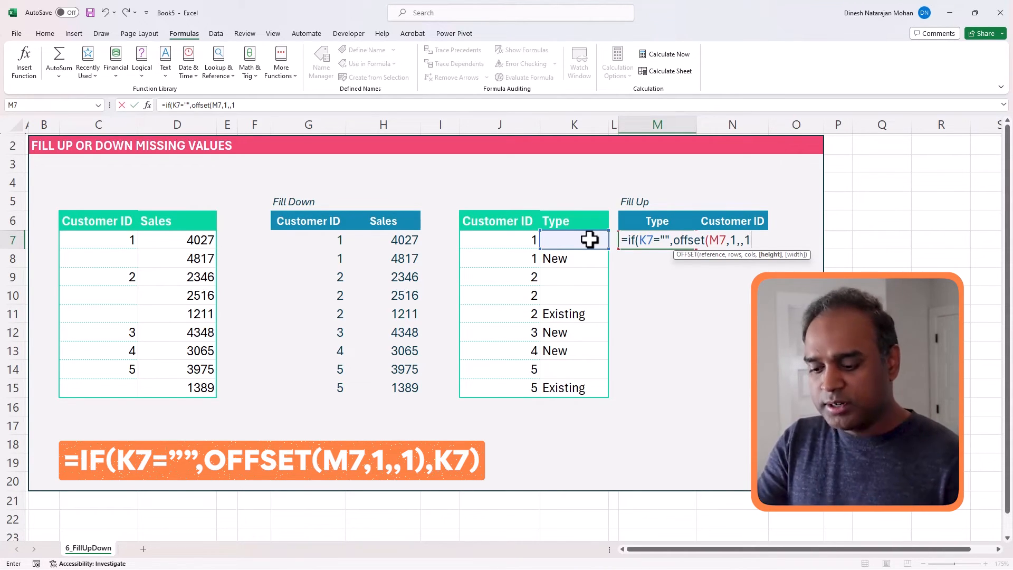
{"action": "type", "text": "1)"}
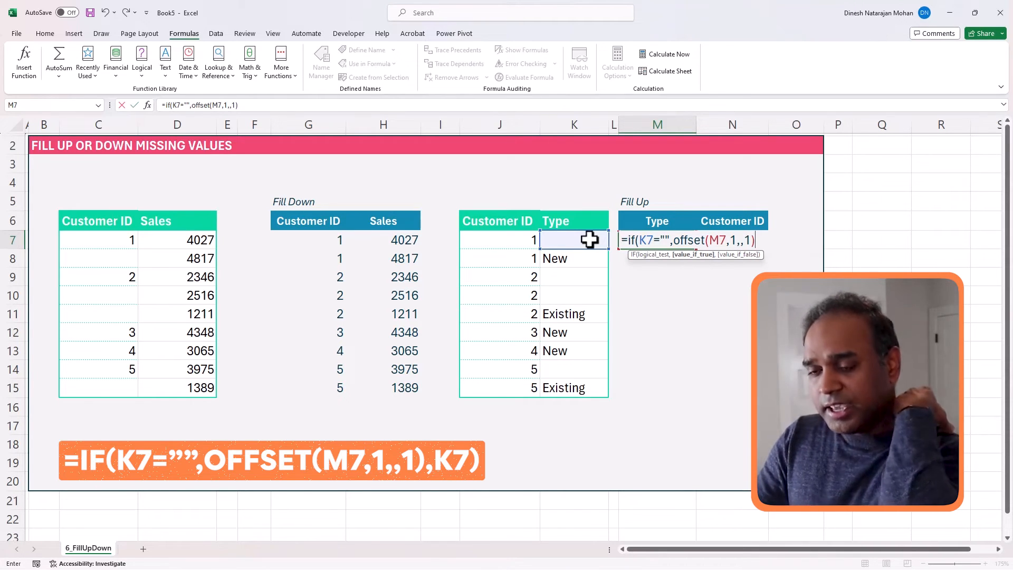
{"action": "type", "text": ","}
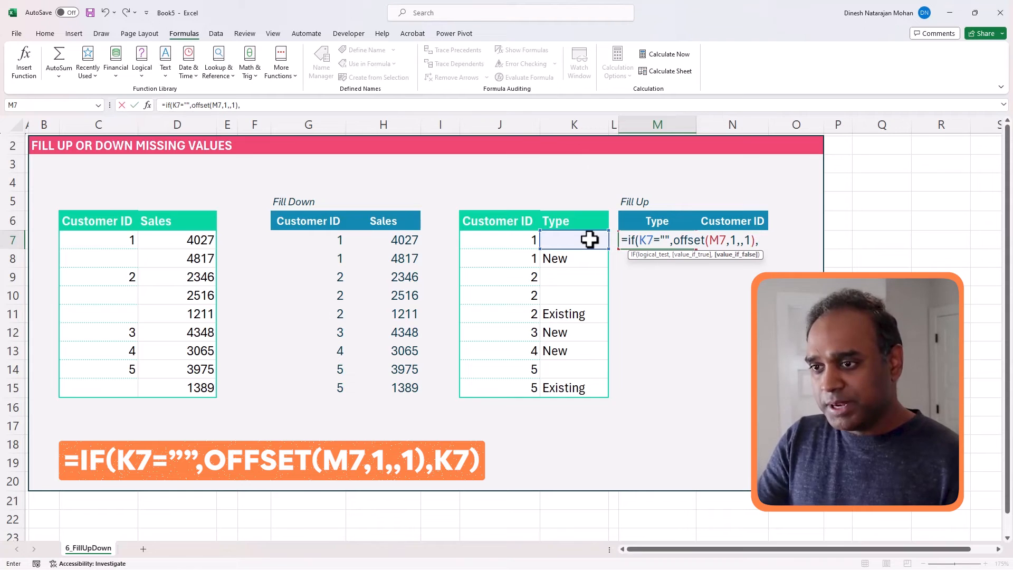
{"action": "left_click", "coordinate": [589, 240]}
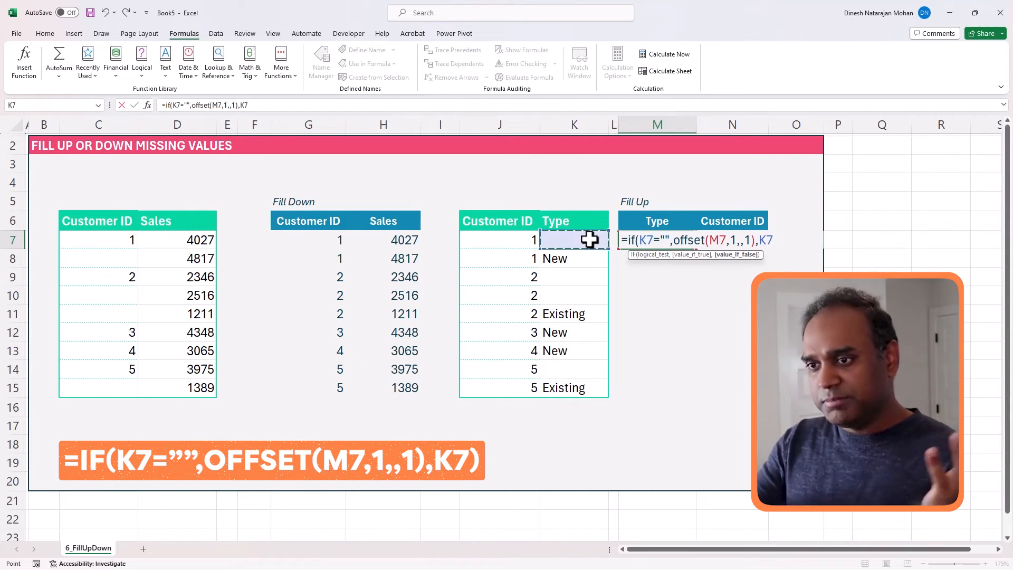
{"action": "key", "text": "ctrl+Return"}
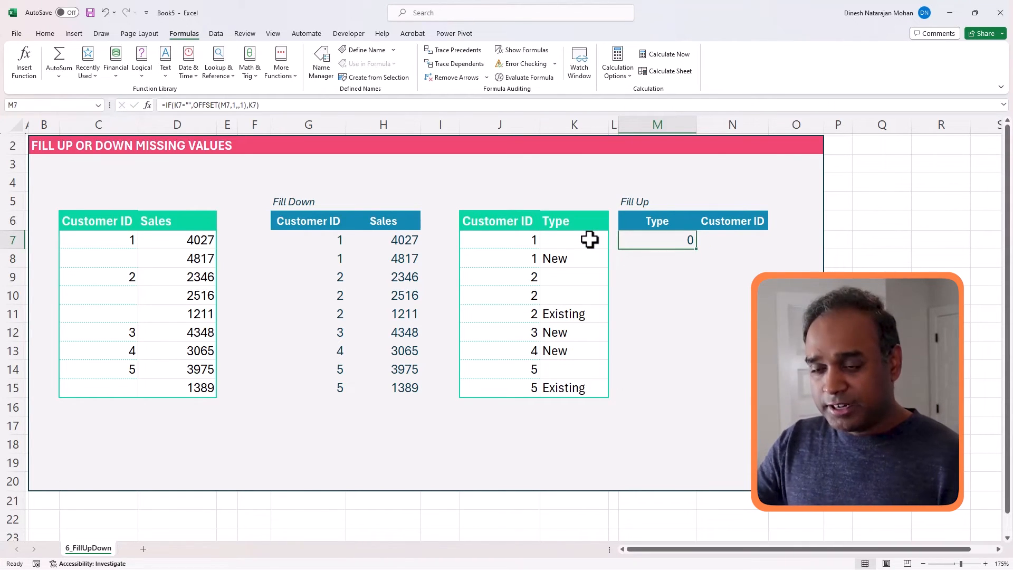
- Copy M7's formula down to M15, then enter =J7 in N7 and copy it down to N15
{"action": "left_click_drag", "start_coordinate": [696, 249], "coordinate": [686, 406]}
{"action": "key", "text": "Right"}
{"action": "type", "text": "="}
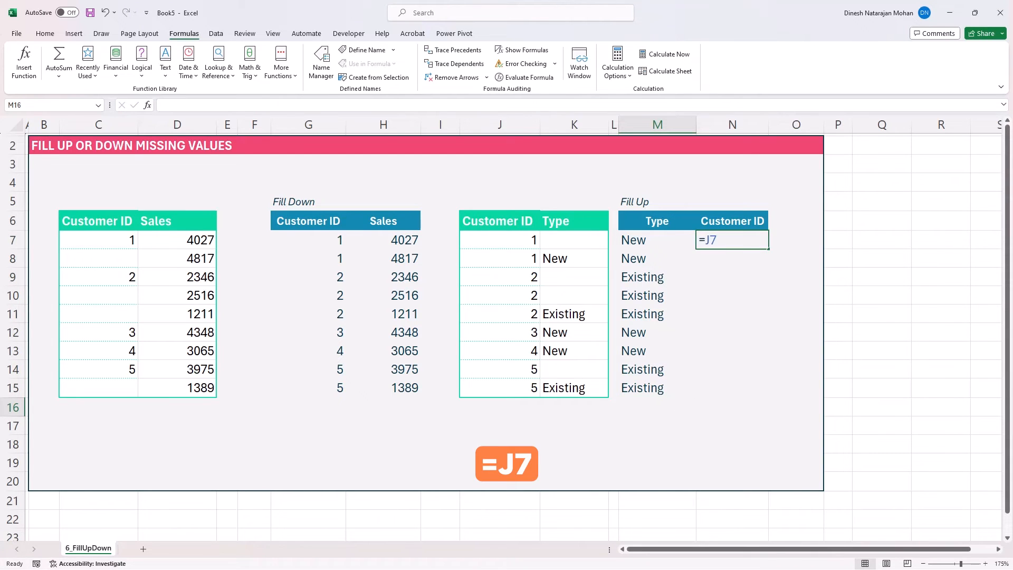
{"action": "key", "text": "ctrl+Return"}
{"action": "left_click_drag", "start_coordinate": [768, 249], "coordinate": [757, 389]}
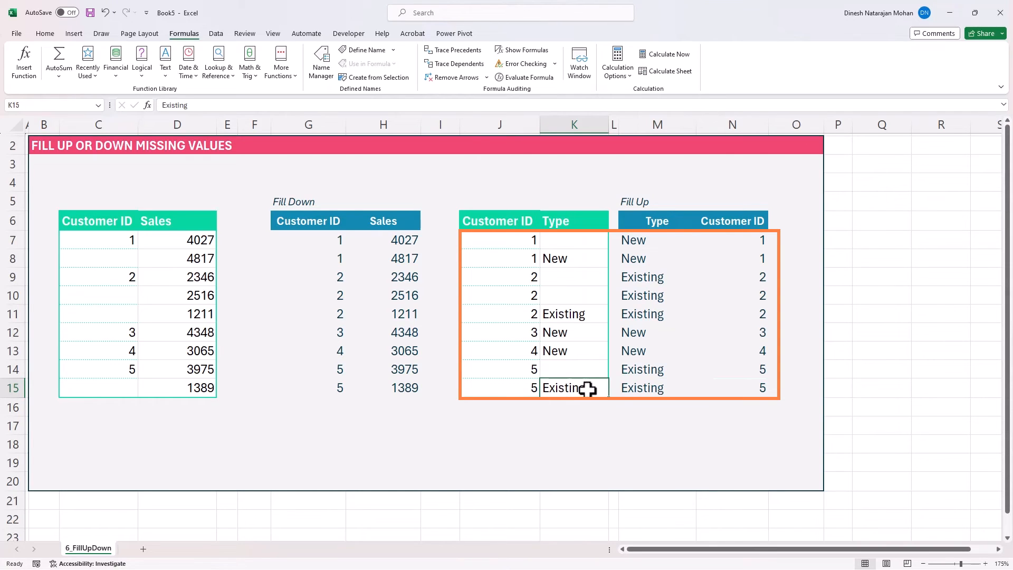
{"action": "left_click", "coordinate": [630, 389]}
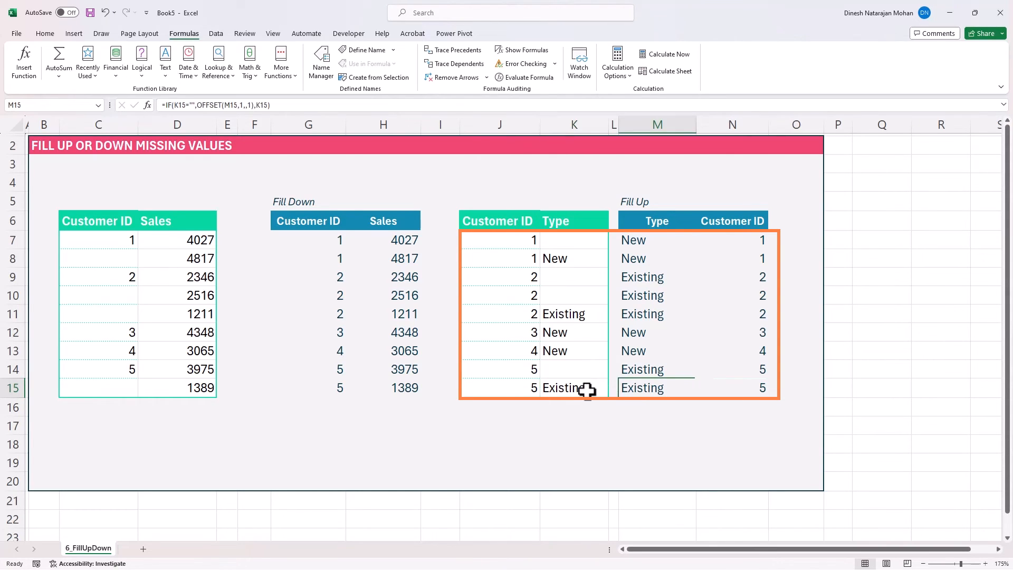
{"action": "left_click", "coordinate": [533, 372]}
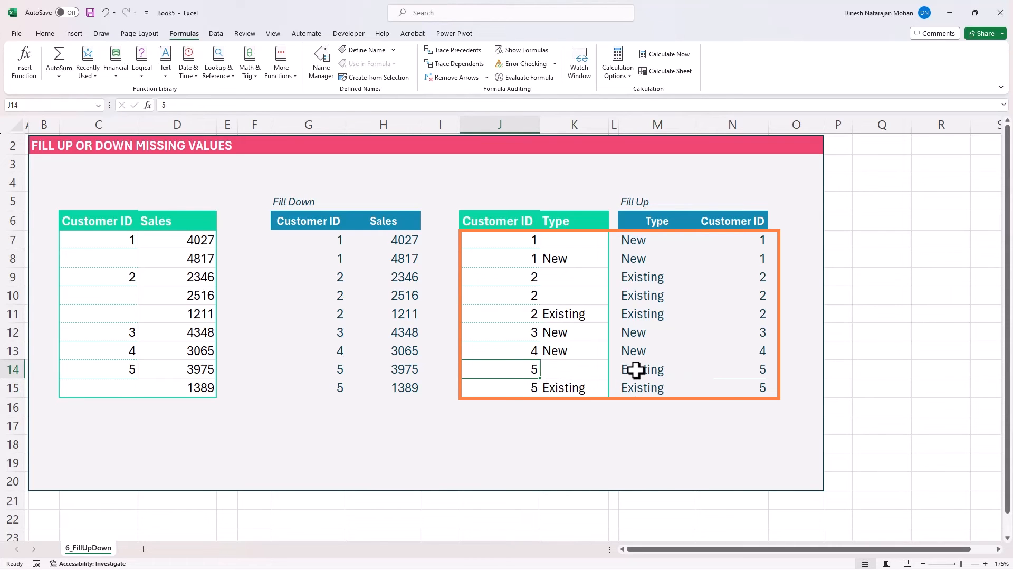
{"action": "left_click", "coordinate": [593, 372]}
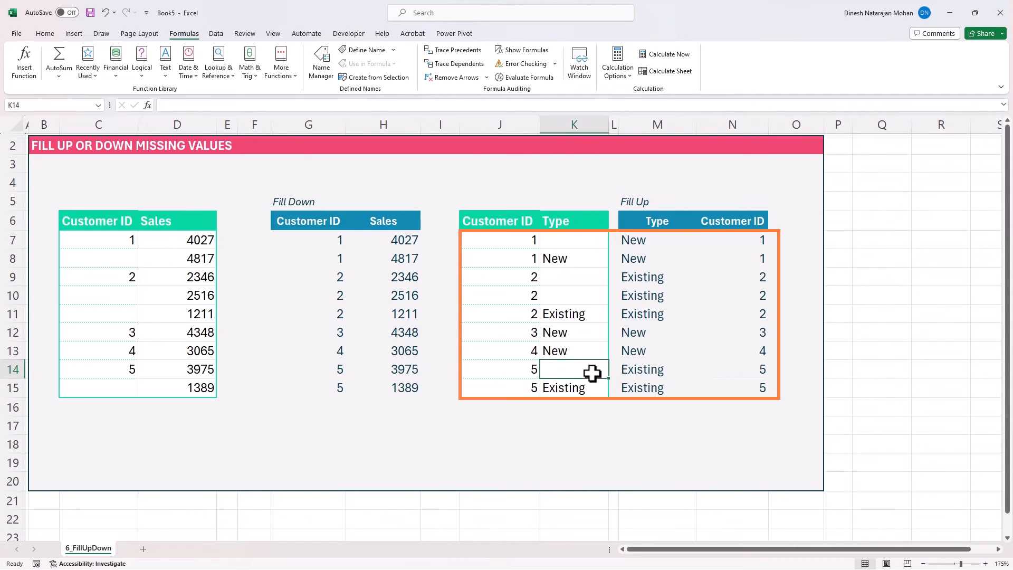
{"action": "left_click", "coordinate": [638, 372]}
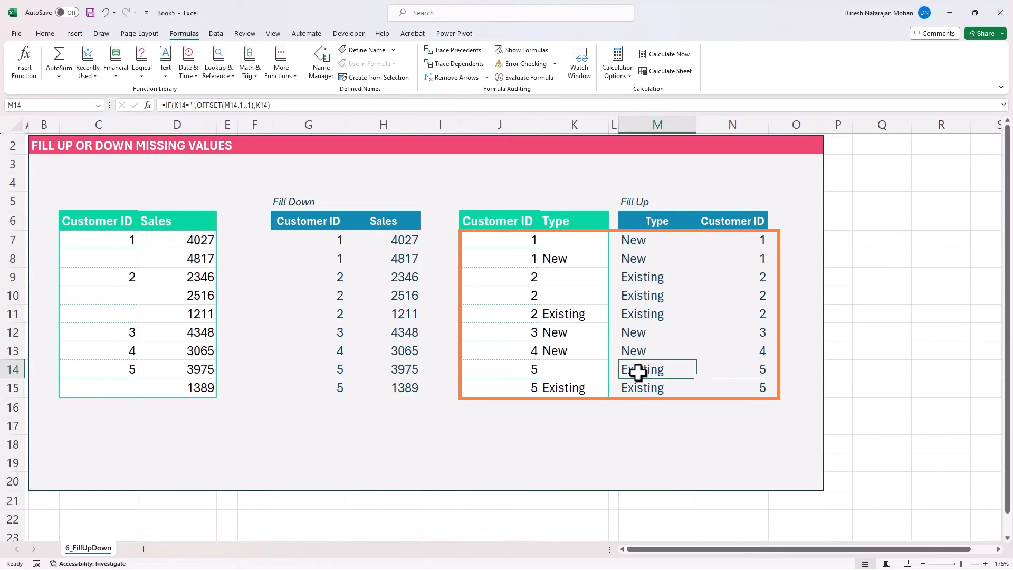
{"action": "left_click", "coordinate": [660, 392]}
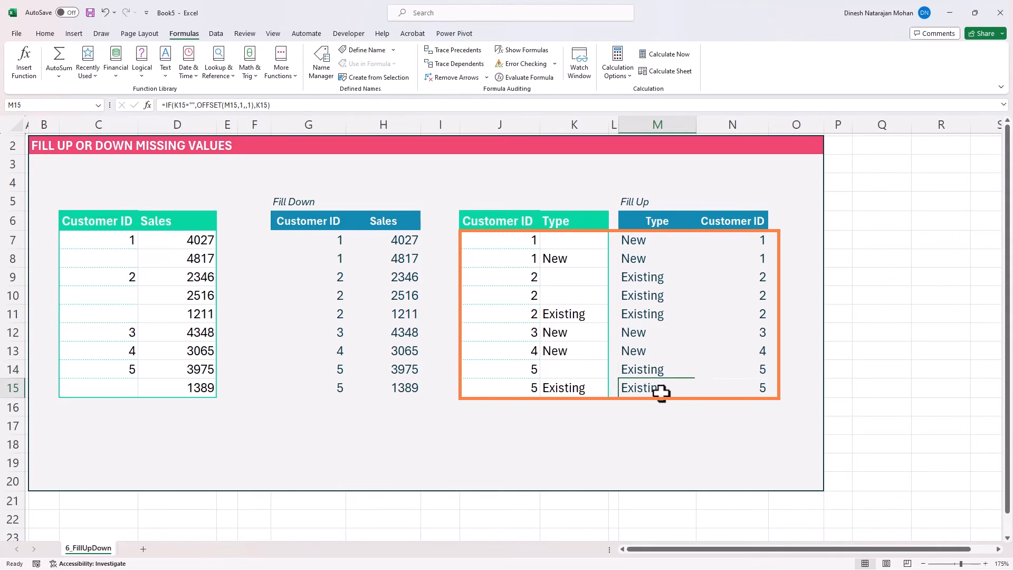
{"action": "left_click", "coordinate": [659, 373]}
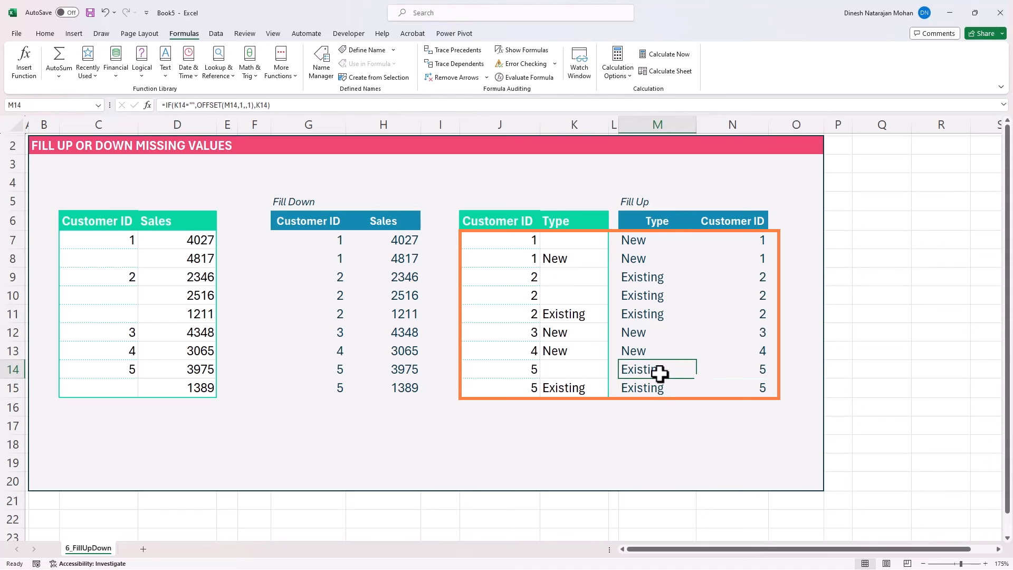
{"action": "left_click", "coordinate": [654, 350]}
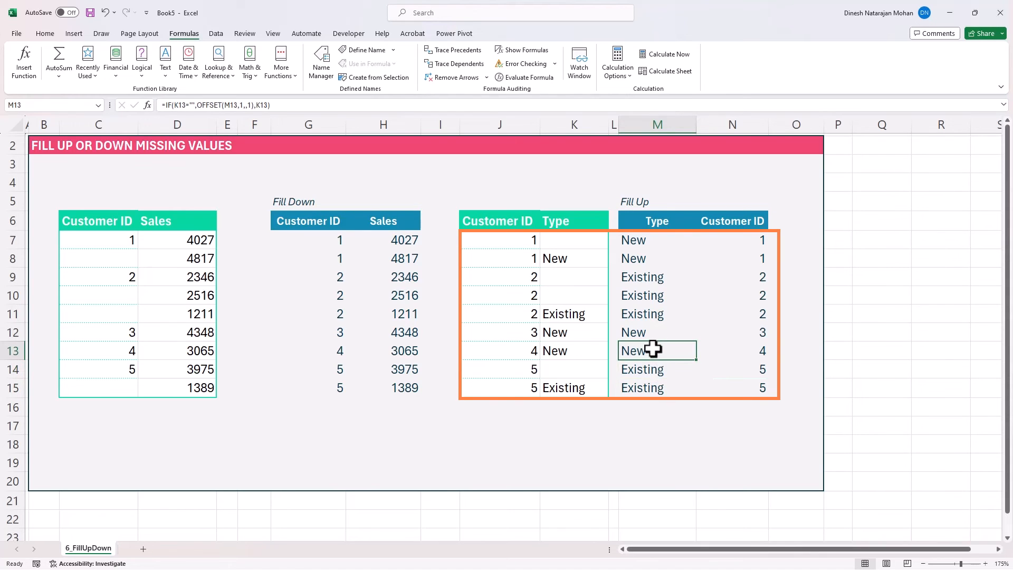
{"action": "left_click", "coordinate": [551, 352]}
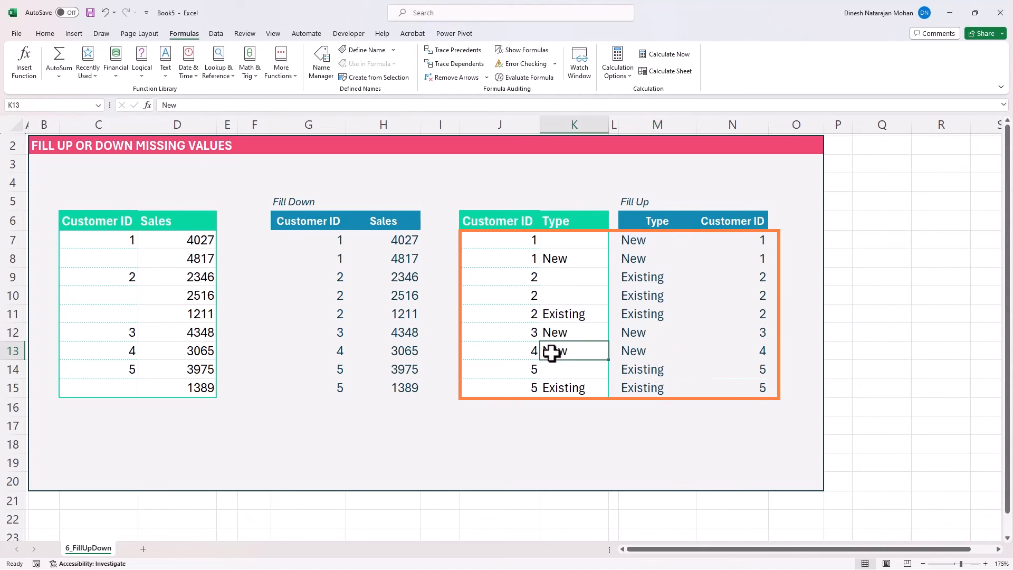
{"action": "left_click", "coordinate": [642, 352]}
{"action": "left_click", "coordinate": [588, 337]}
{"action": "left_click", "coordinate": [635, 335]}
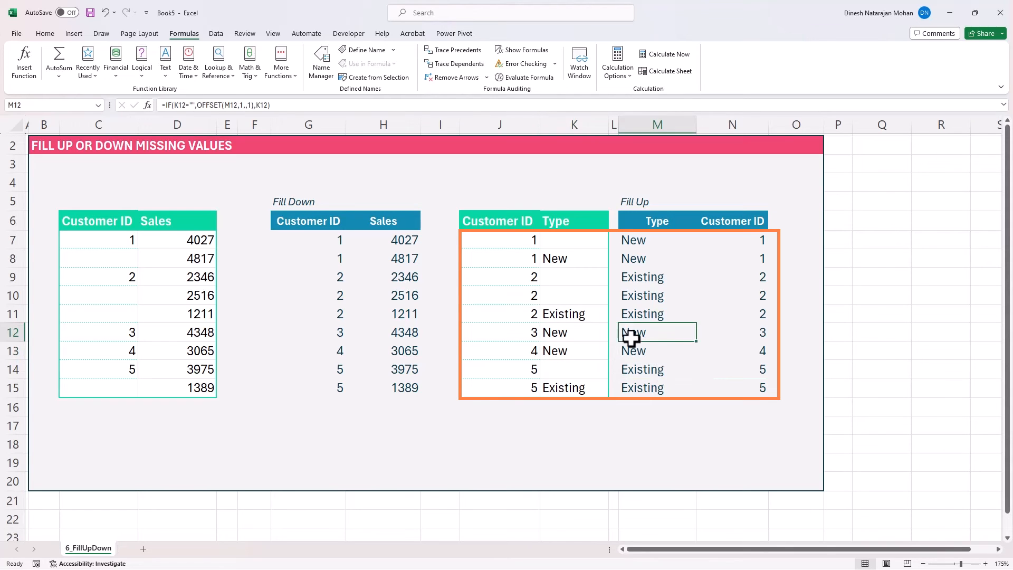
{"action": "left_click", "coordinate": [589, 318]}
{"action": "left_click", "coordinate": [620, 321]}
{"action": "left_click", "coordinate": [580, 297]}
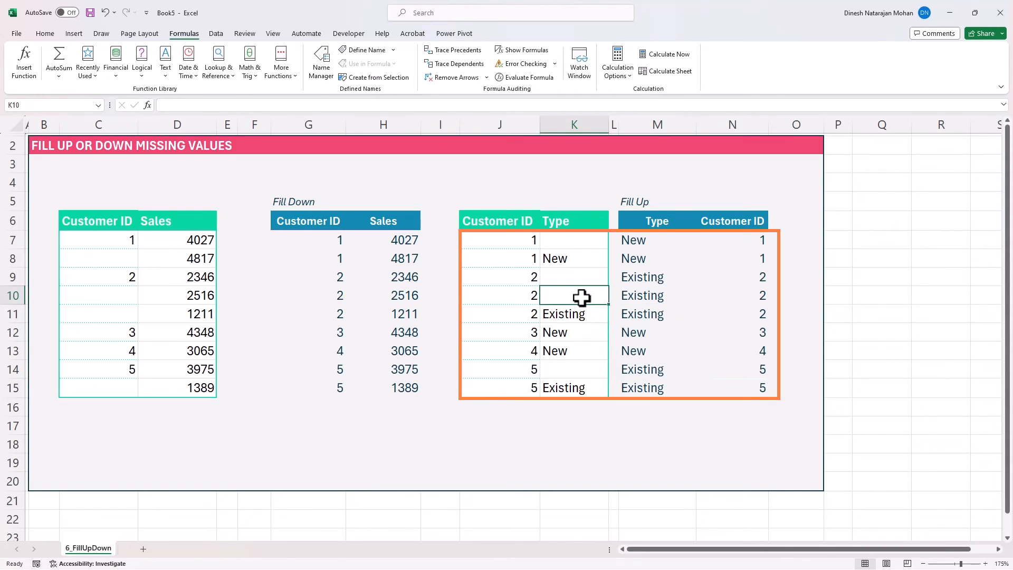
{"action": "left_click", "coordinate": [622, 298]}
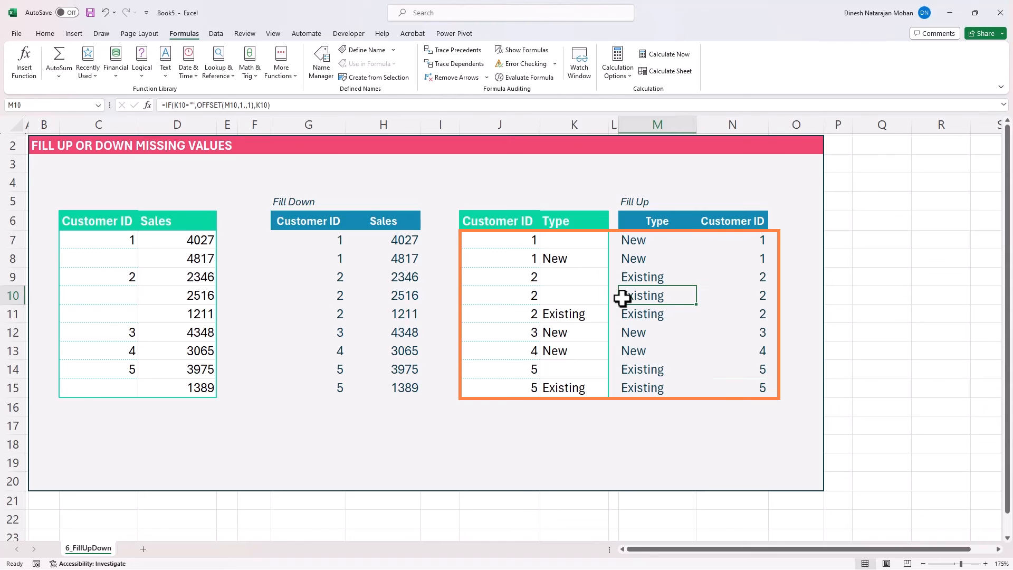
{"action": "left_click", "coordinate": [653, 316]}
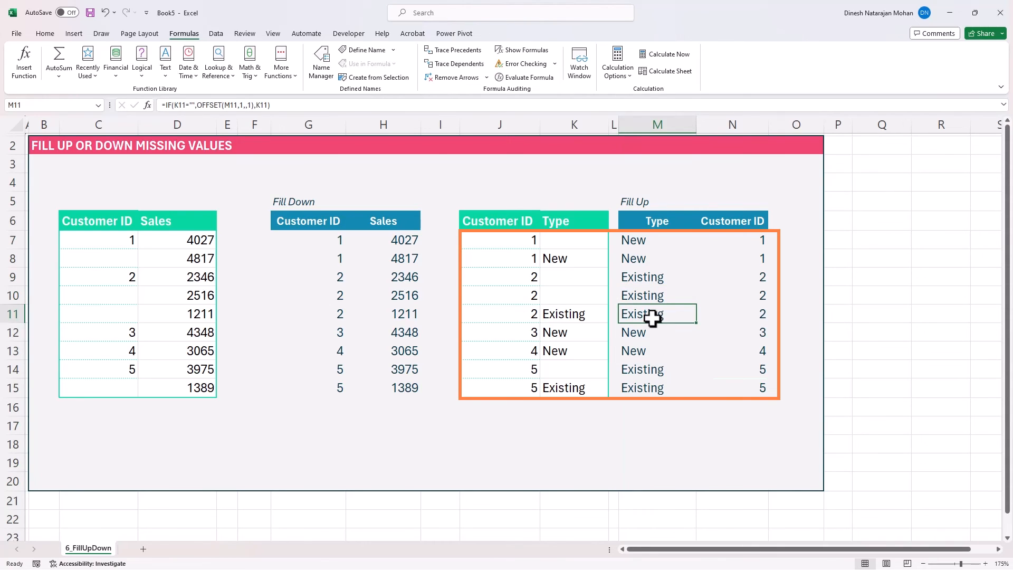
{"action": "left_click", "coordinate": [657, 296]}
{"action": "left_click", "coordinate": [663, 285]}
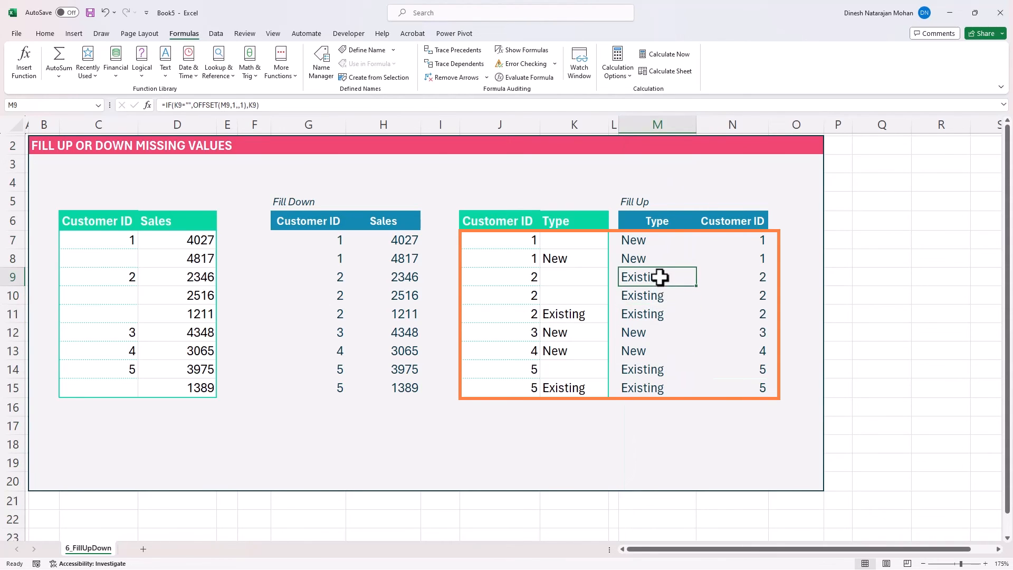
{"action": "left_click", "coordinate": [654, 259]}
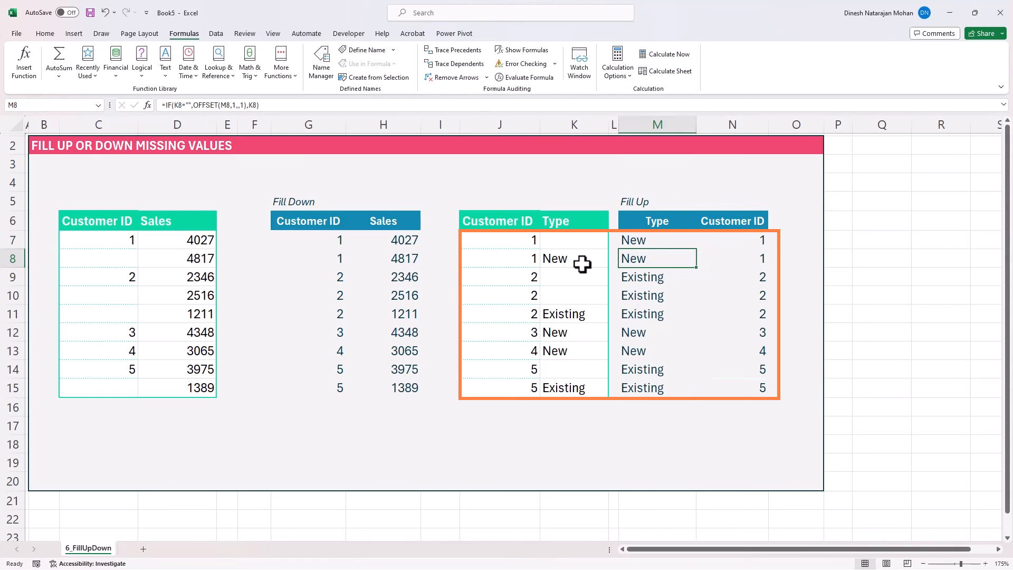